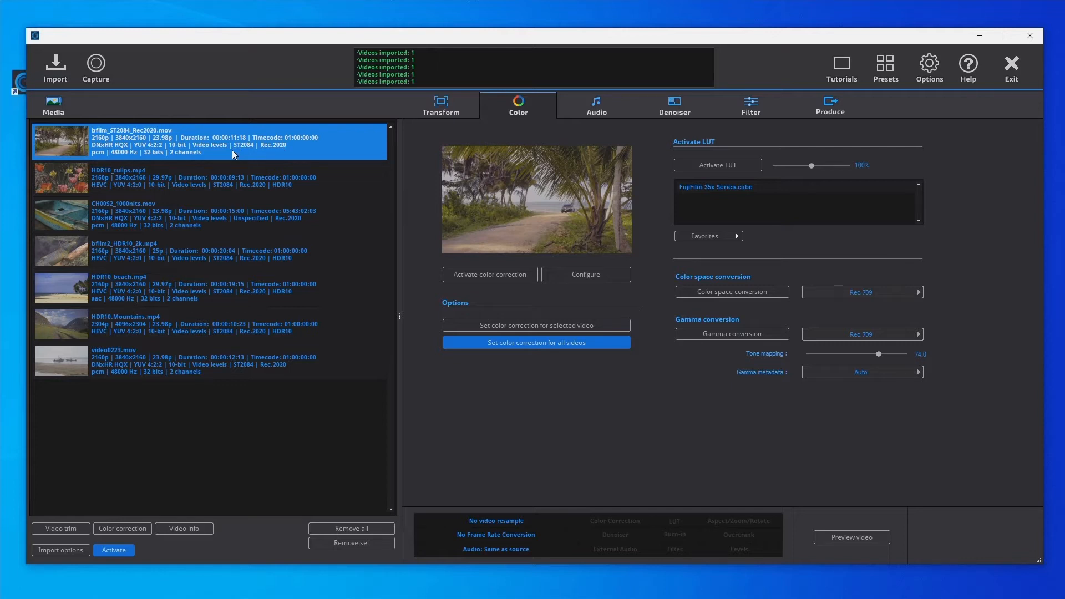
Step: Interpret CH0052_1000nits.mov with ST2084 transfer characteristics, applying the change to the selected video only
left_click(346, 184)
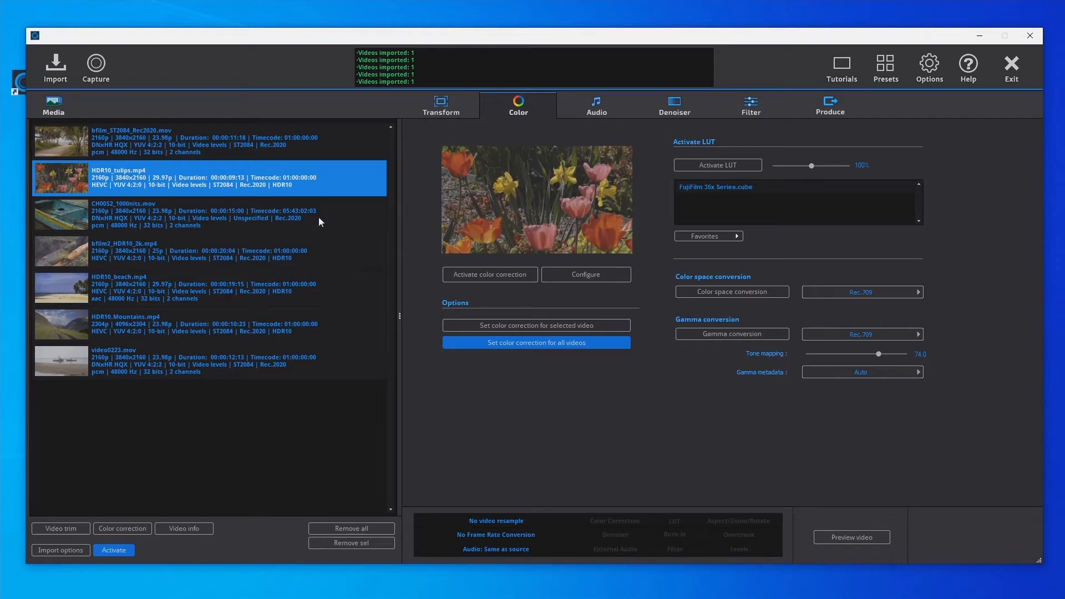
left_click(342, 223)
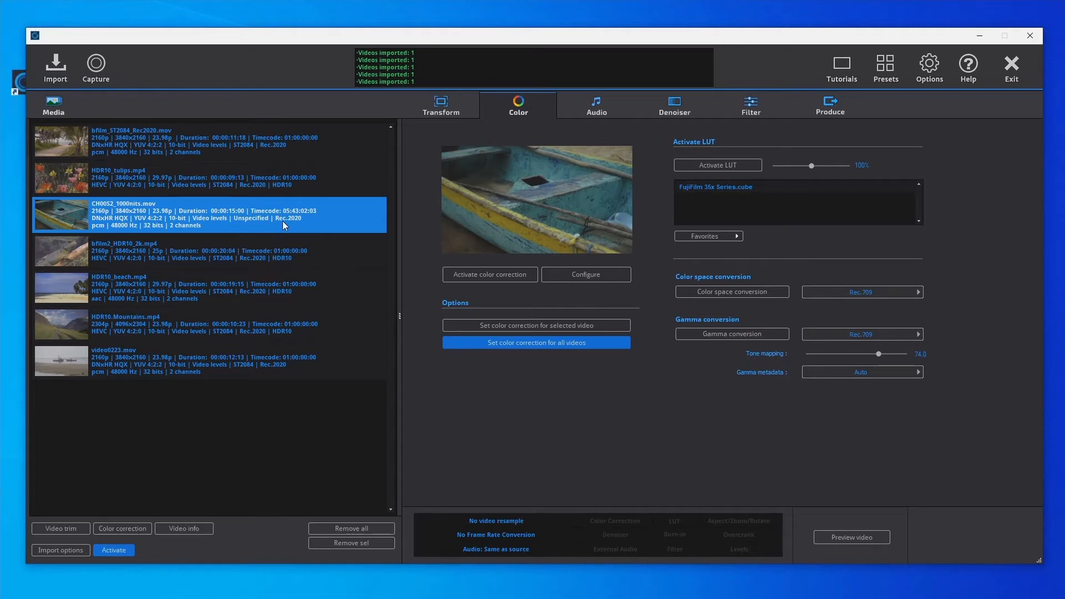
right_click(250, 221)
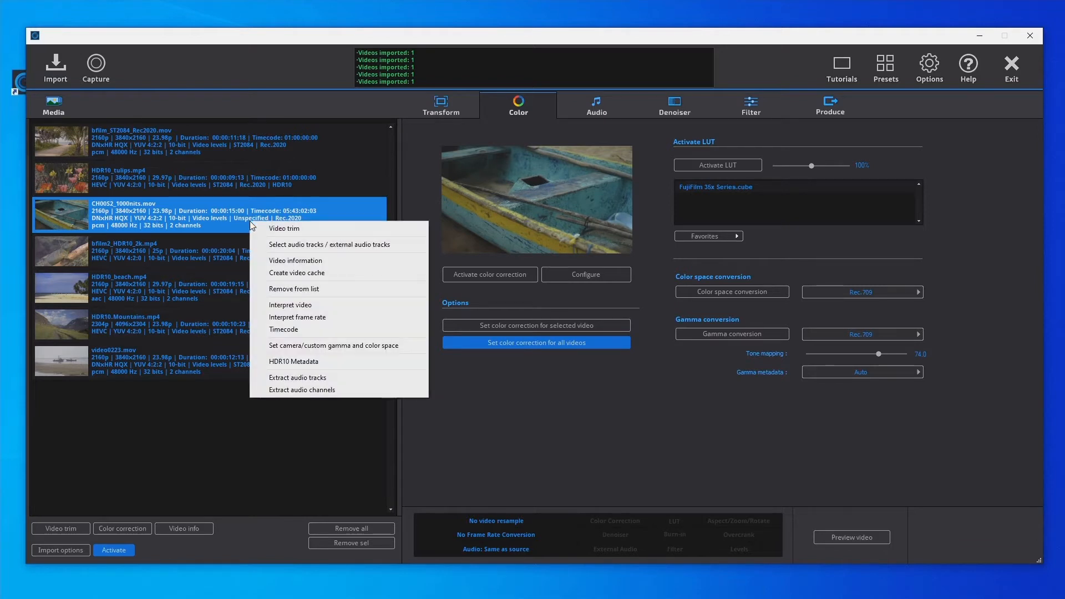
left_click(340, 301)
left_click(526, 289)
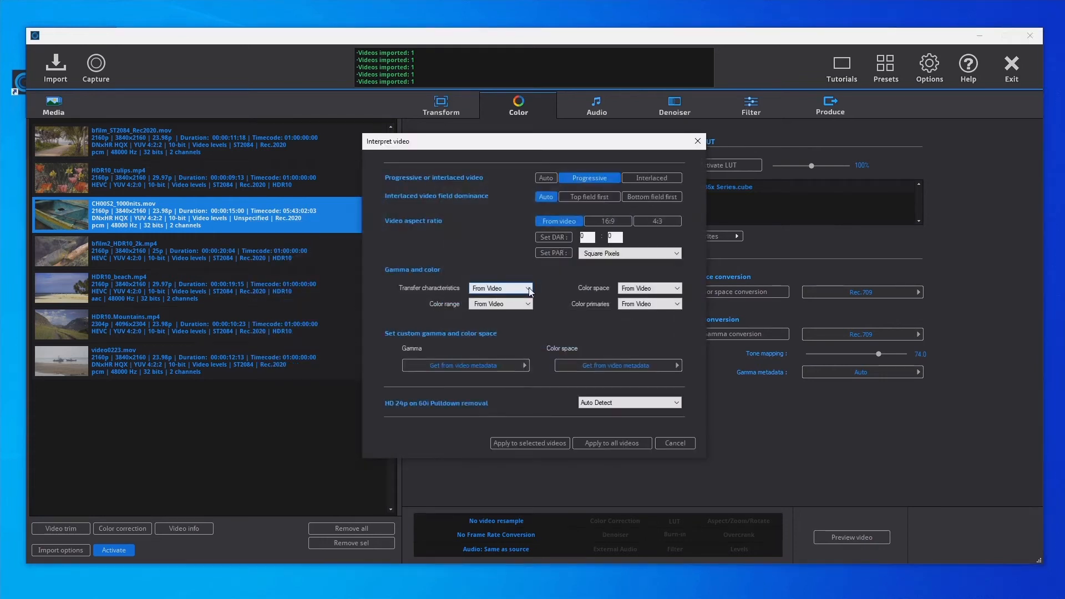
left_click(524, 313)
left_click(537, 442)
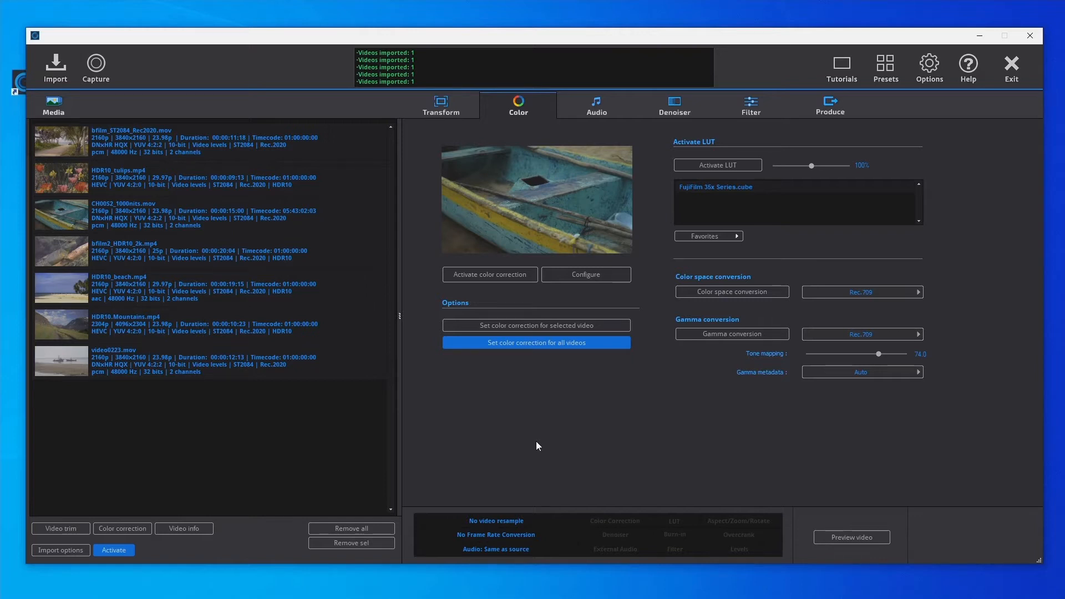
Step: Set color correction for all videos and enable color space conversion to Rec.709
left_click(621, 345)
left_click(617, 324)
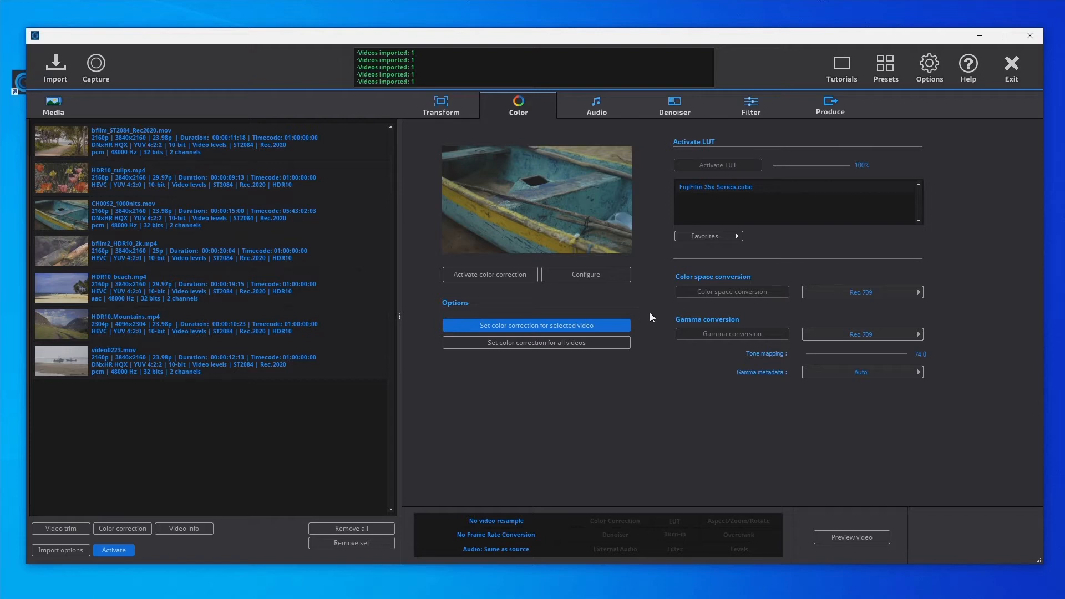
left_click(621, 343)
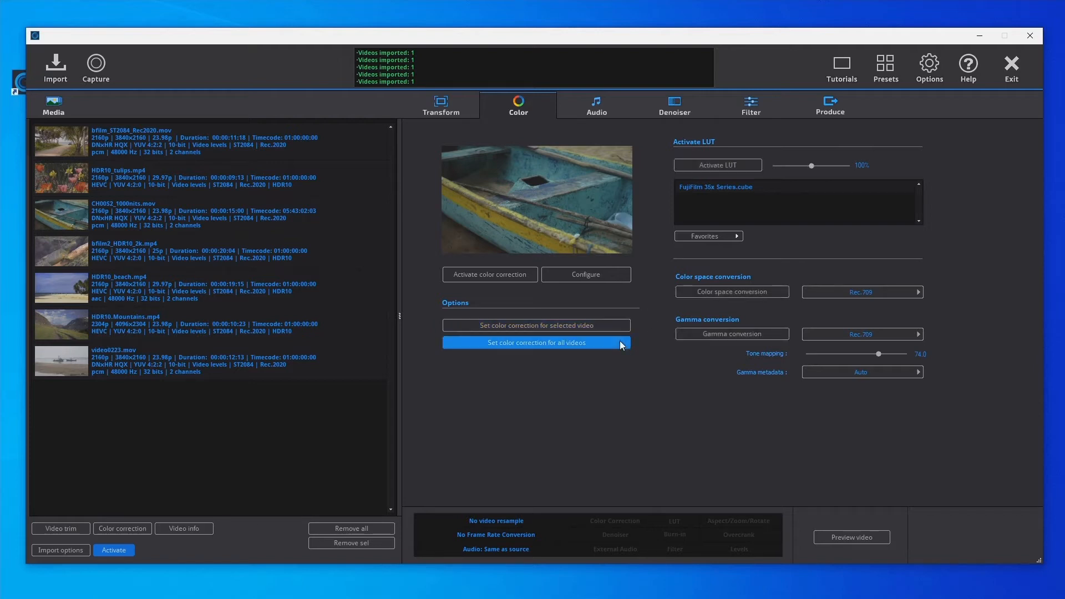
left_click(917, 292)
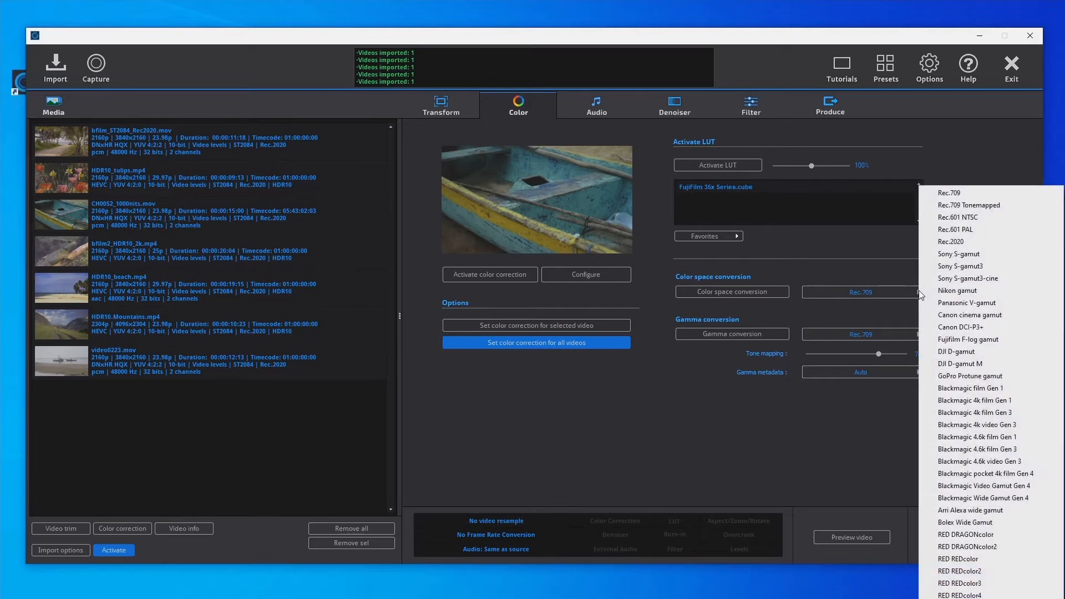
left_click(964, 192)
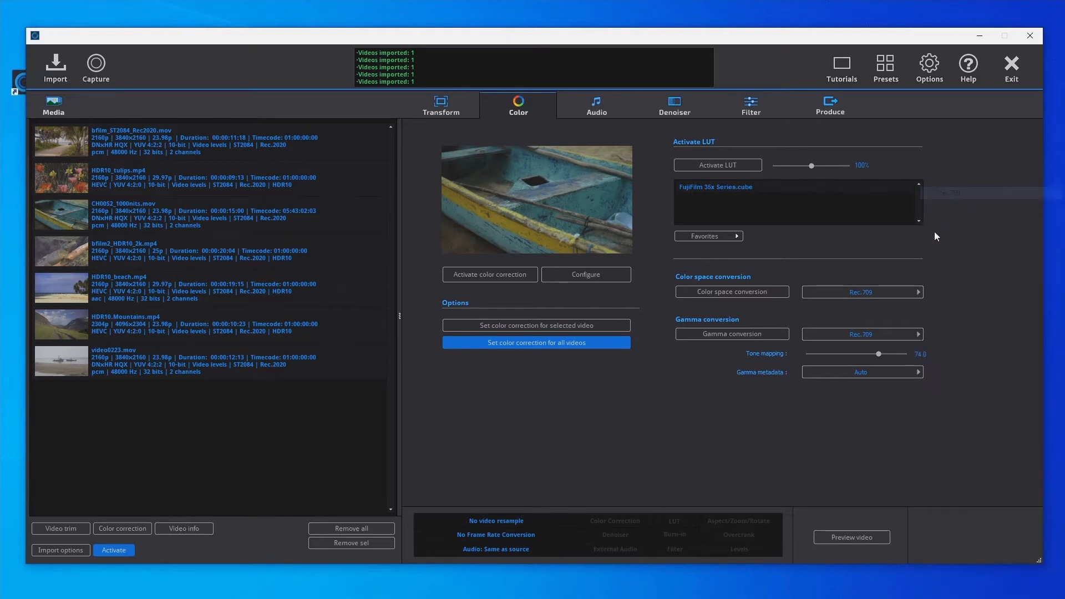
left_click(762, 294)
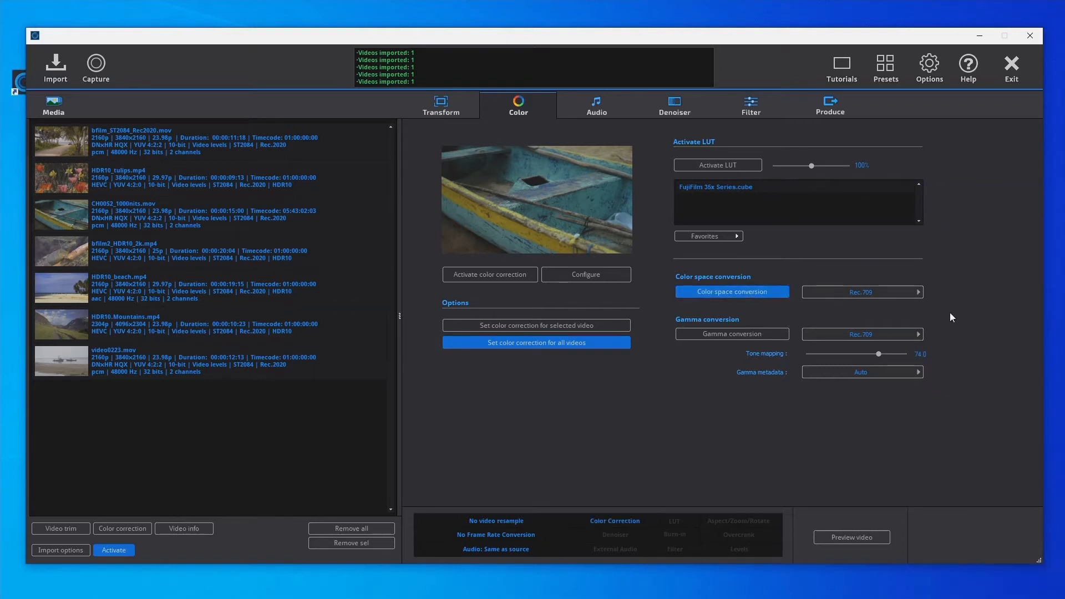
Step: Enable gamma conversion to Rec.709 Tonemapped for all videos
left_click(917, 335)
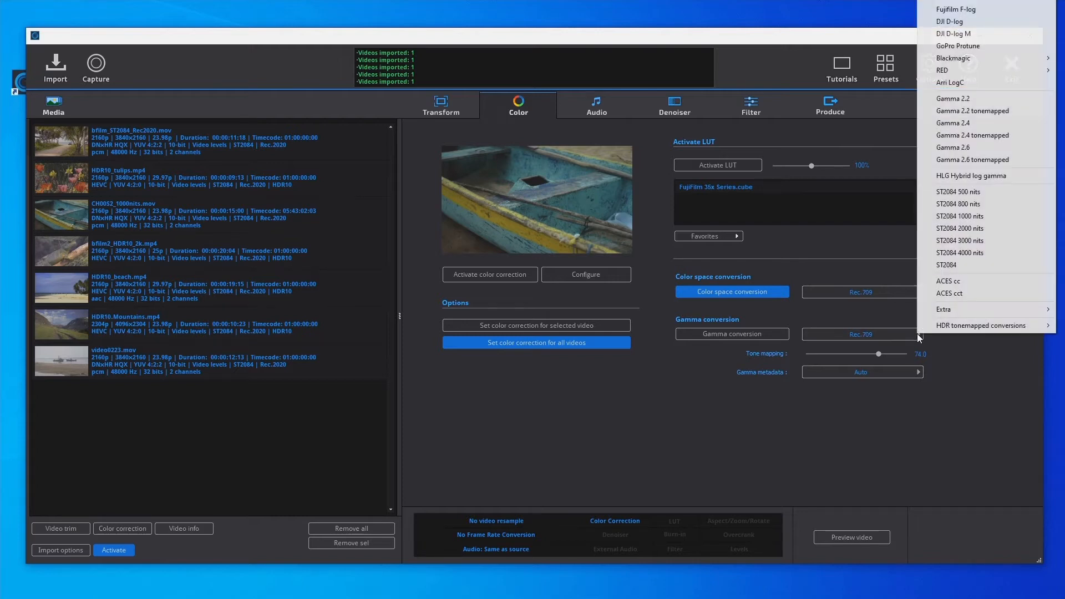
left_click(943, 325)
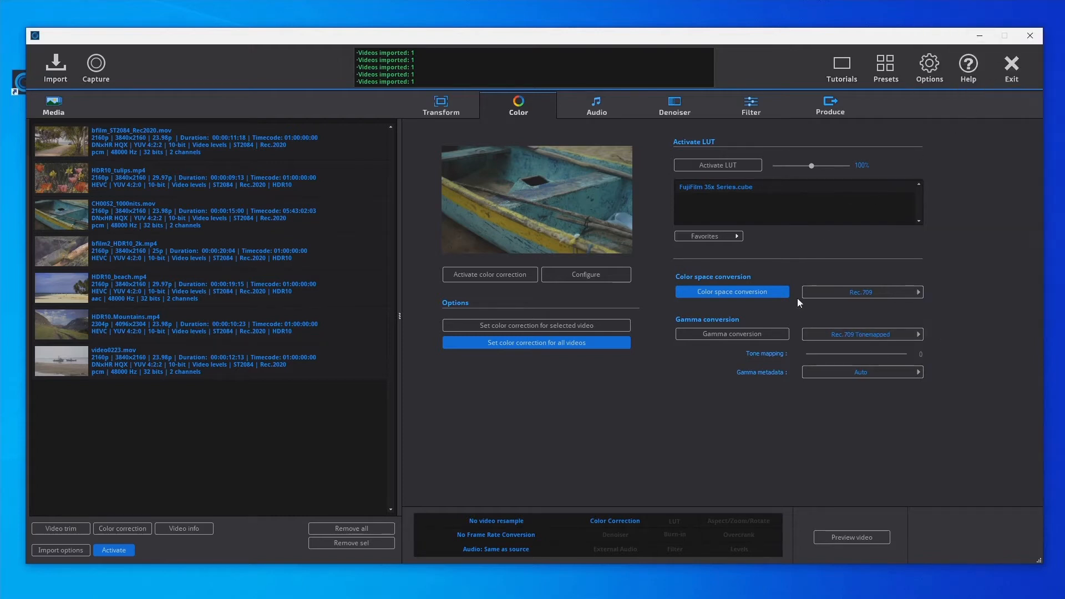
left_click(785, 334)
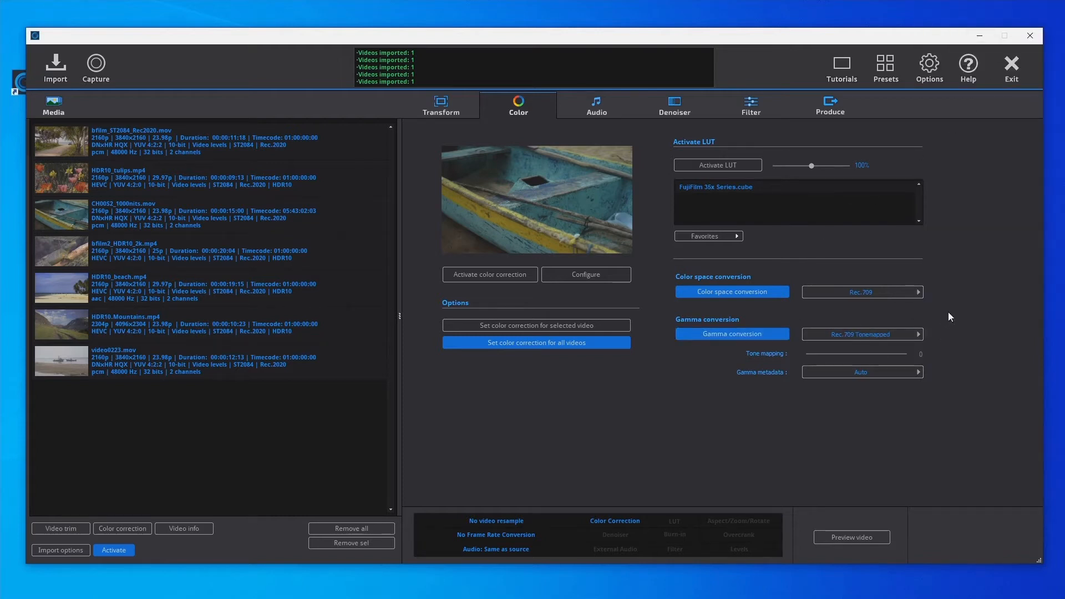
Step: Switch the gamma conversion for all videos to Rec.709, try a different tone mapping amount and reset it to 74.0
left_click(918, 335)
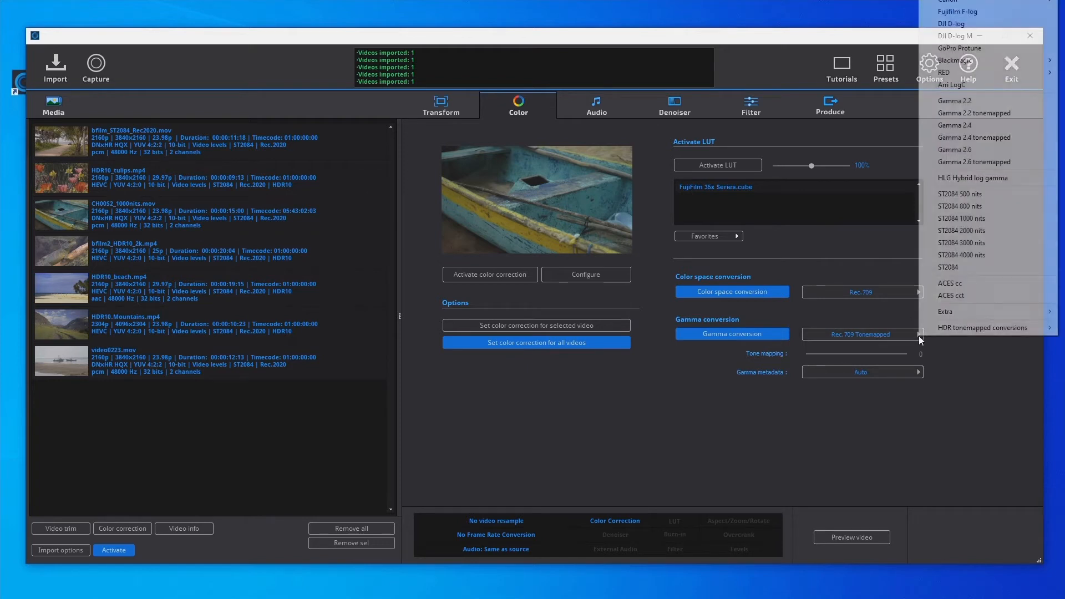
left_click(951, 0)
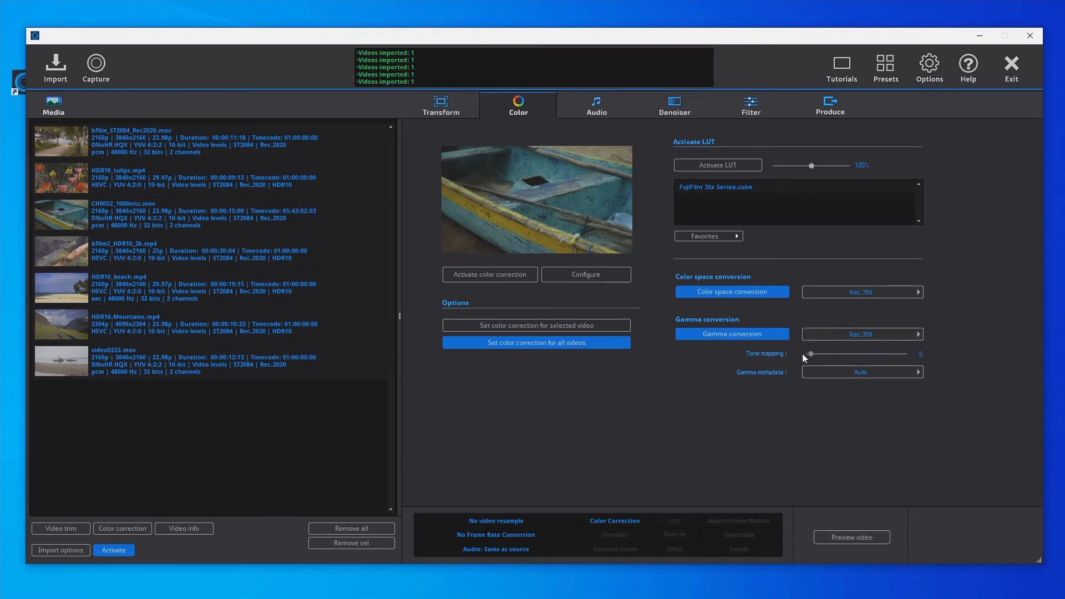
left_click_drag(800, 353, 900, 351)
double_click(836, 355)
Step: Turn off the color space and gamma conversions, and open color correction for only the selected video HDR10_tulips.mp4
left_click(694, 292)
left_click(699, 333)
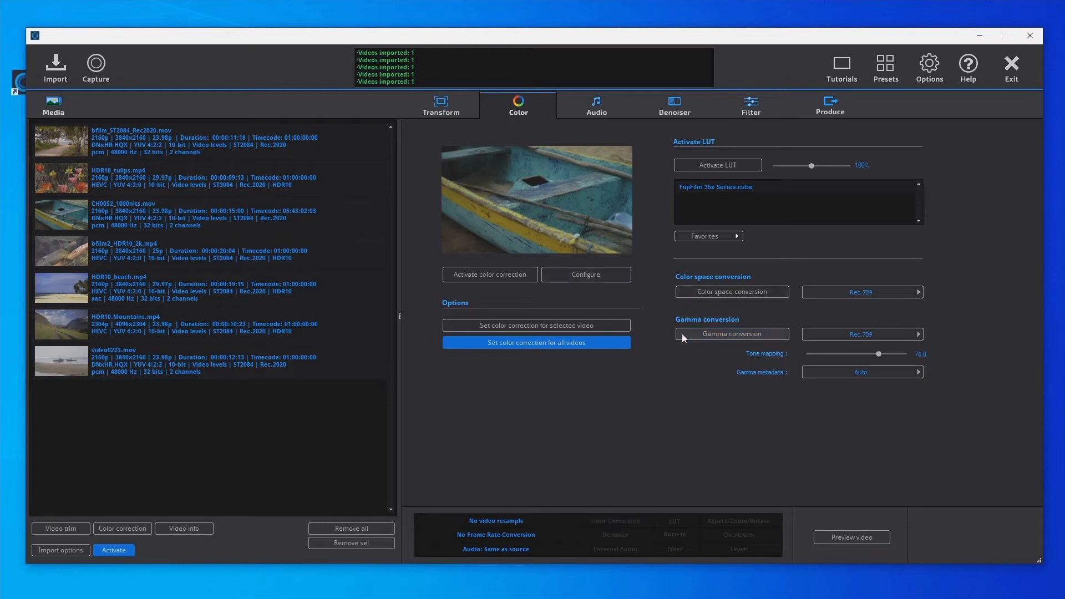
left_click(616, 326)
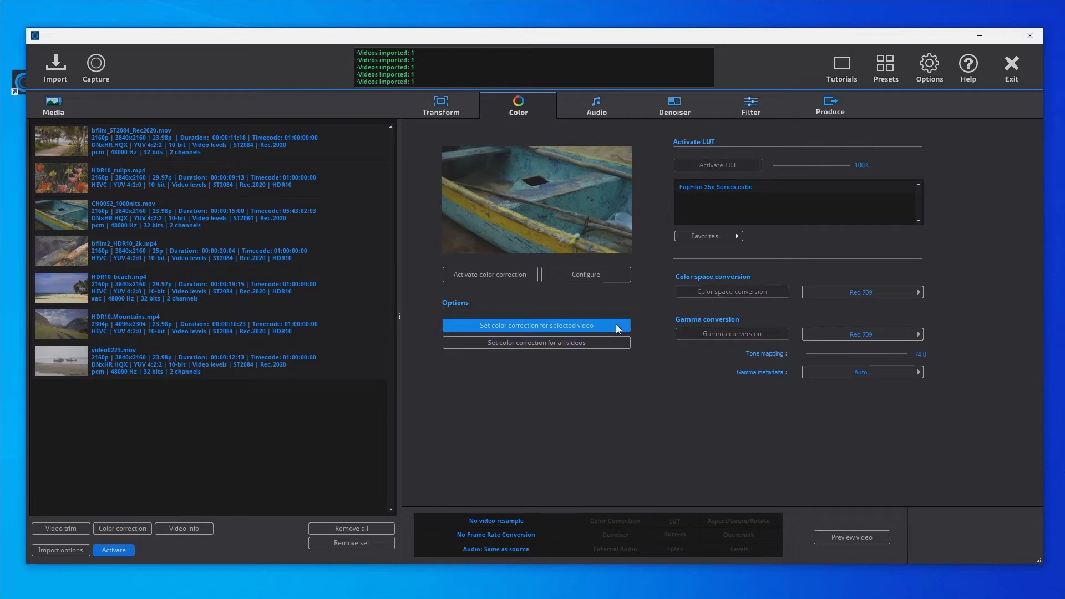
left_click(314, 186)
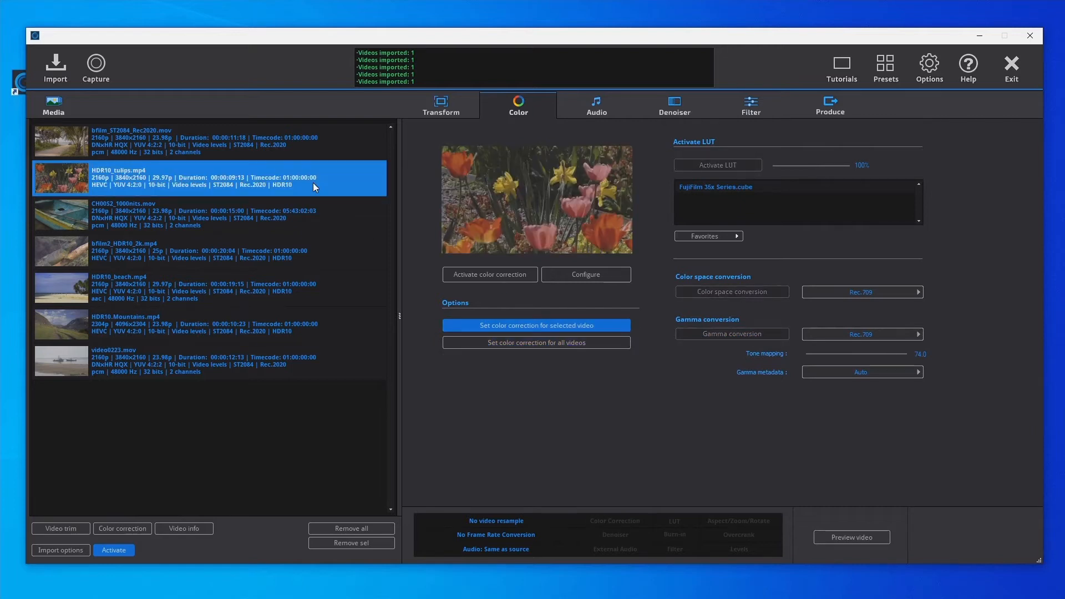
left_click(594, 275)
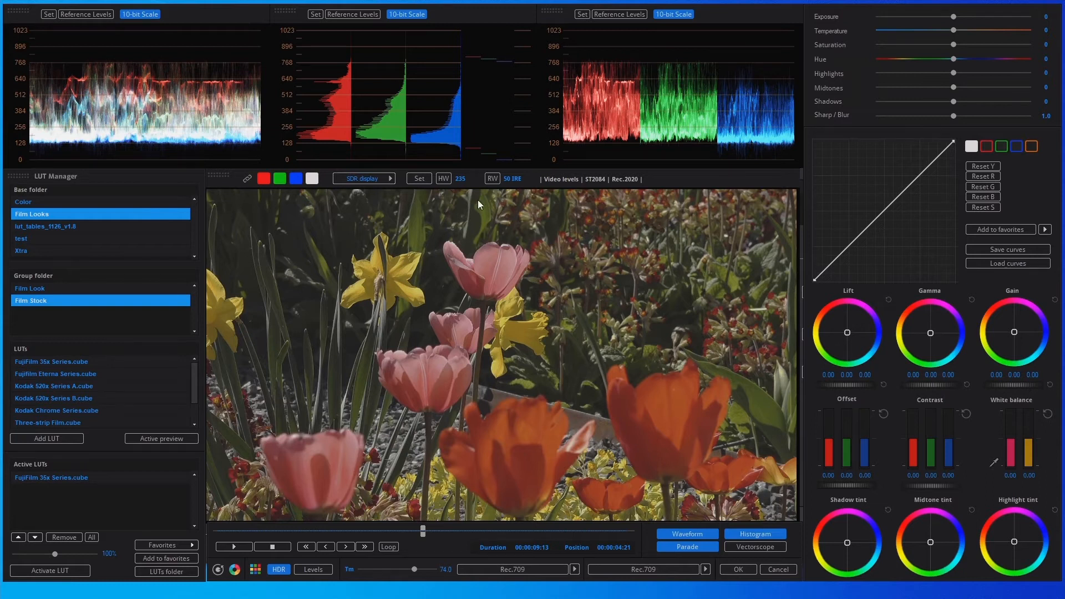
Step: Preview the tulips clip and its scopes in HDR display mode, and return to SDR display
left_click(377, 178)
left_click(424, 199)
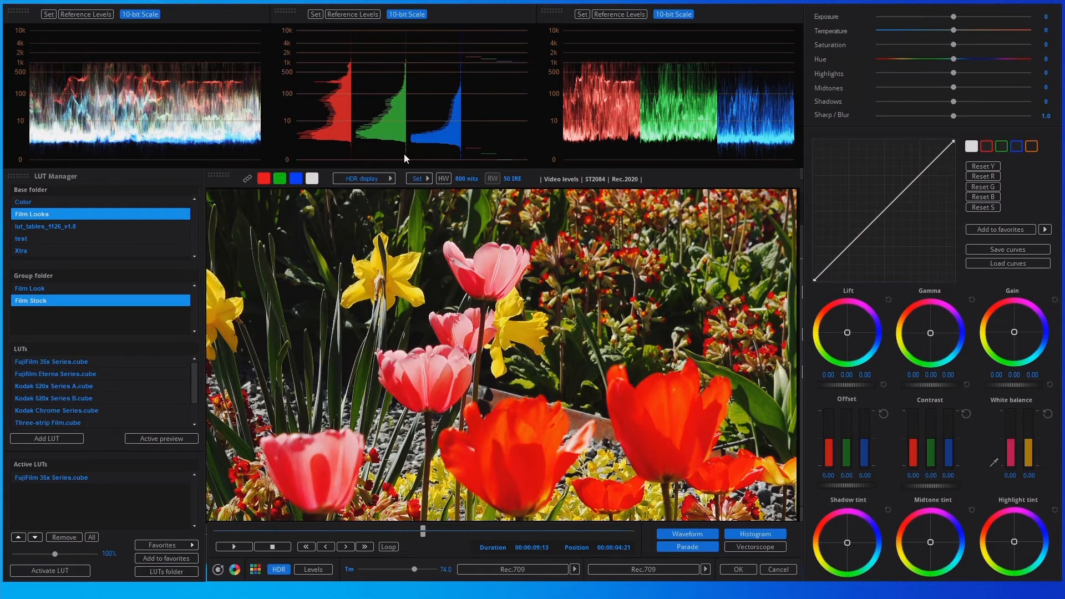
left_click(385, 175)
left_click(423, 185)
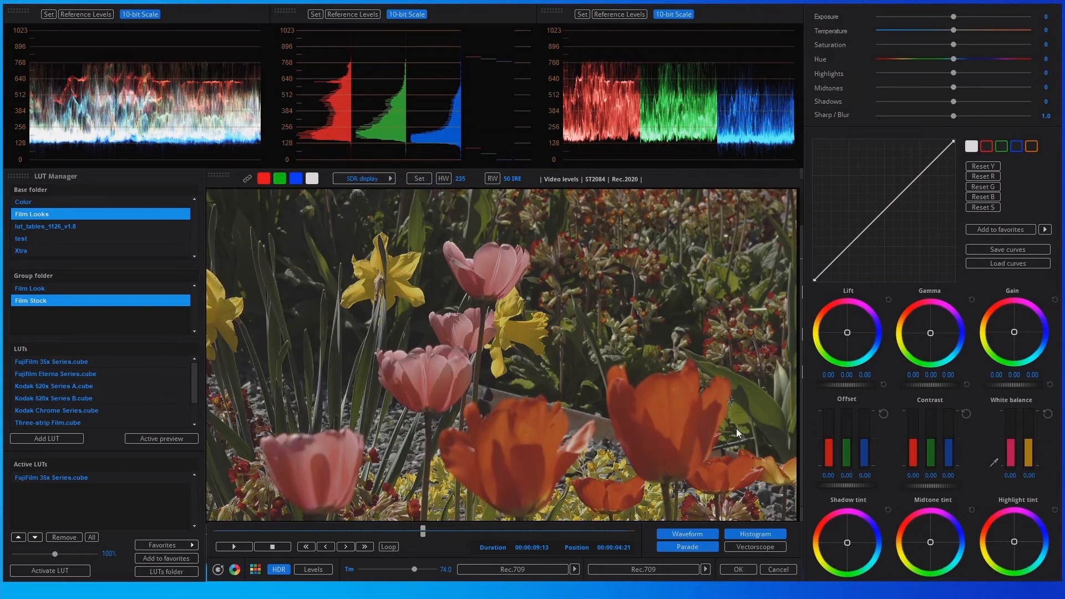
Step: Enable color space conversion to Rec.709 for the tulips clip
left_click(705, 569)
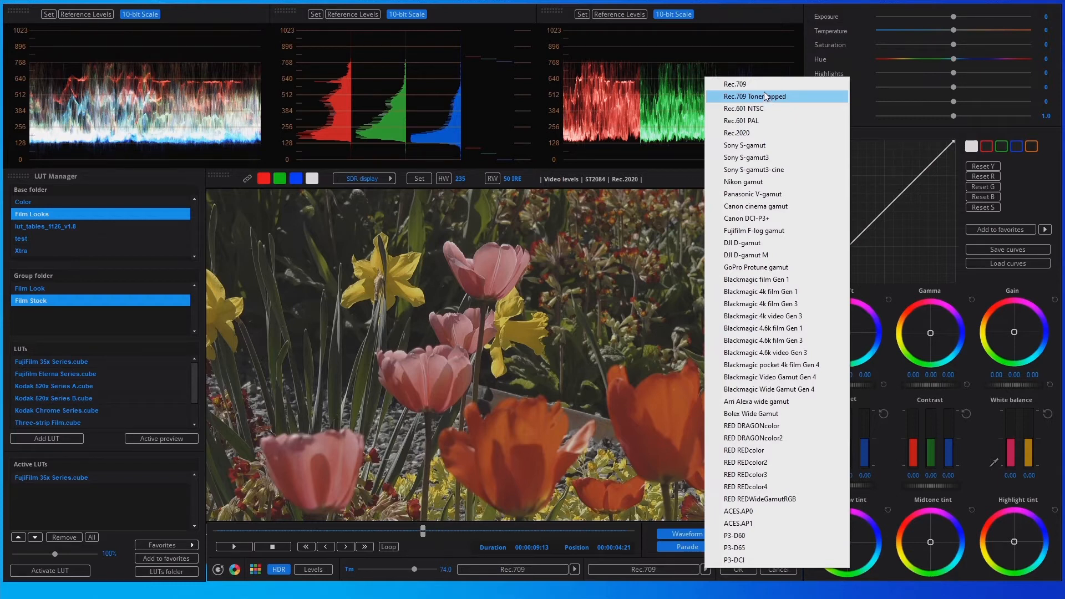
left_click(746, 84)
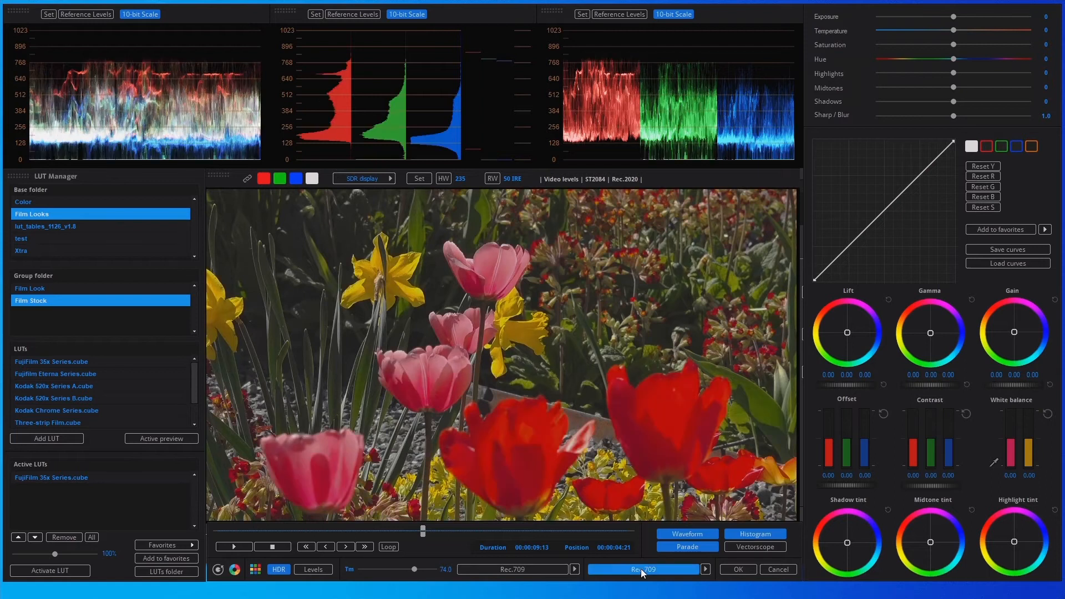
Step: Apply gamma conversion to Rec.709 Tonemapped on the tulips clip and scrub through the footage to check it
left_click(574, 569)
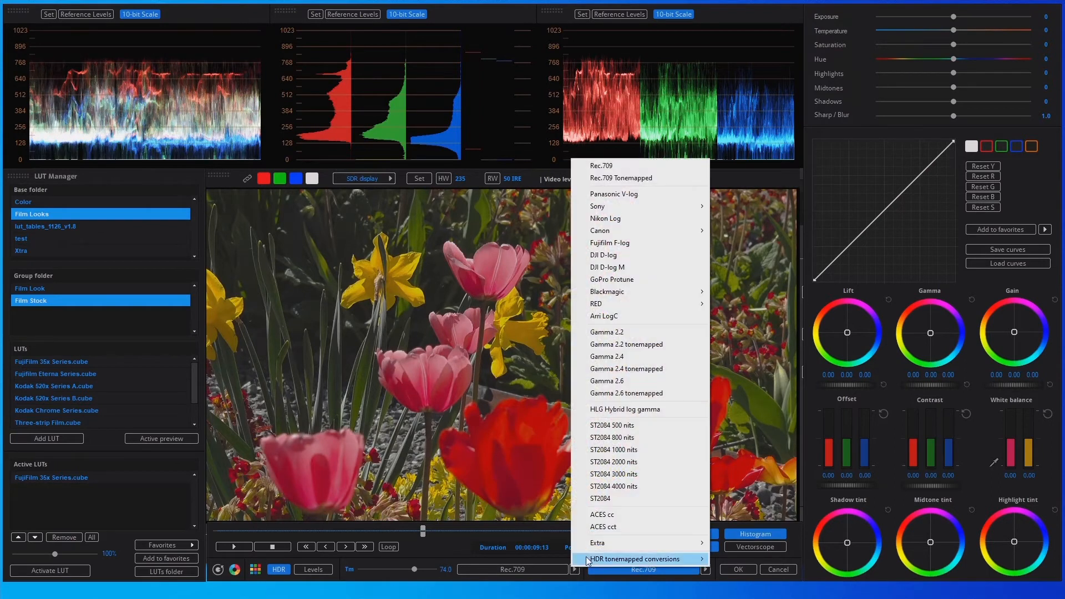
left_click(649, 182)
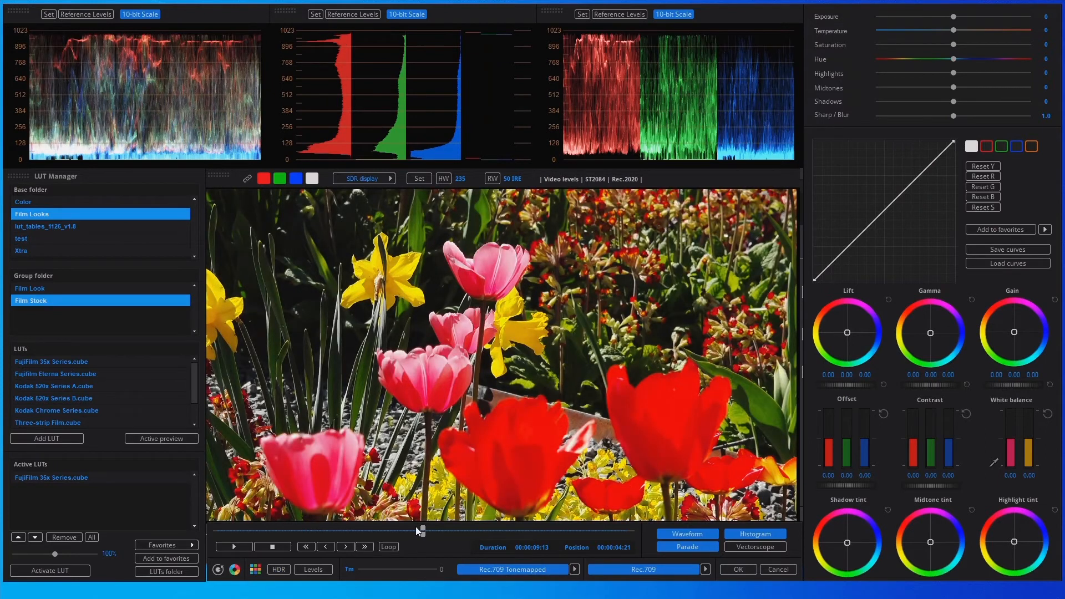
left_click_drag(416, 528, 504, 537)
Step: Change the tulips clip's gamma conversion to Rec.709, check the footage with tone mapping at 74.0, and accept the correction
left_click(576, 569)
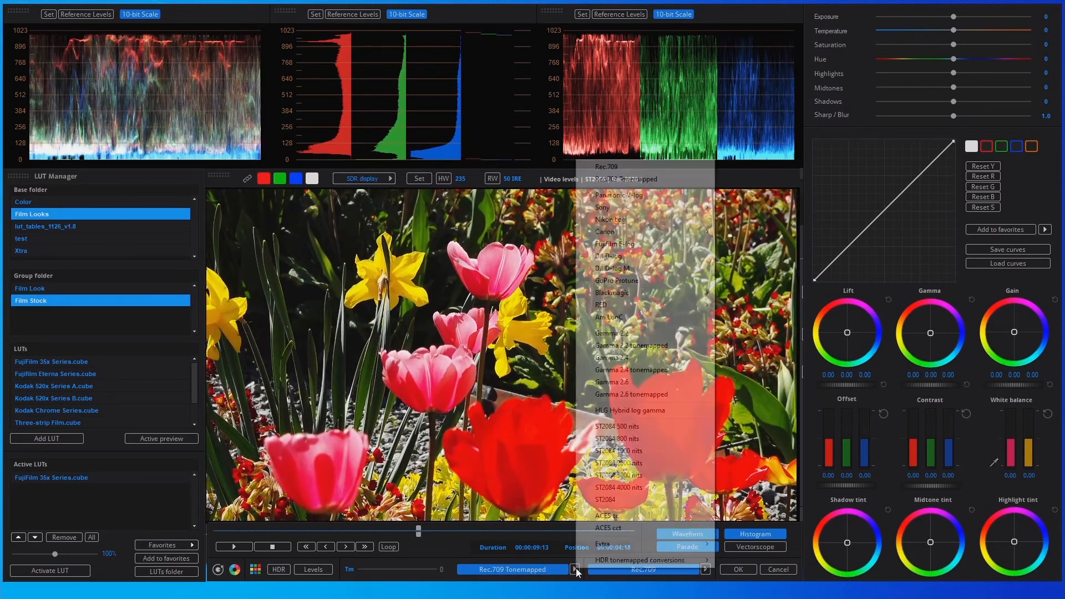
left_click(668, 170)
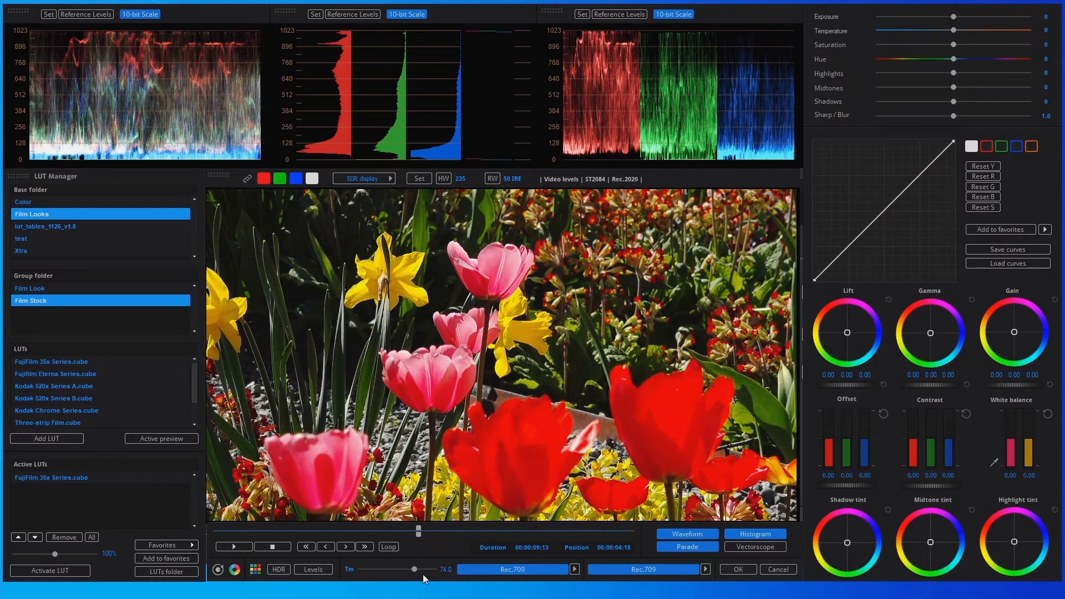
mouse_move(411, 568)
left_mouse_down()
mouse_move(361, 570)
mouse_move(441, 571)
mouse_move(395, 575)
mouse_move(419, 574)
left_mouse_up()
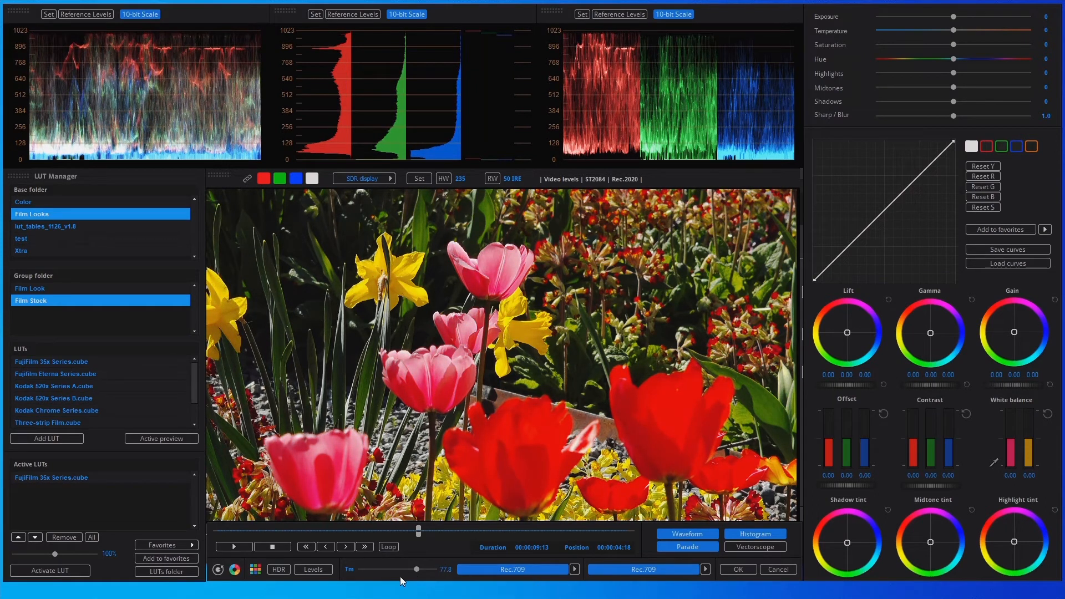
left_click(401, 569)
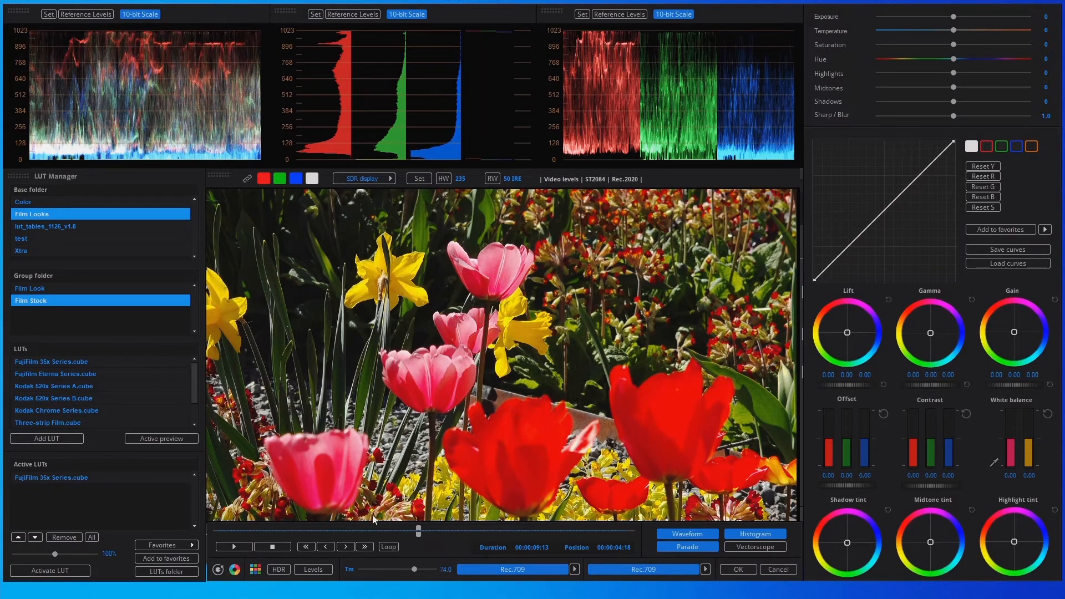
left_click_drag(360, 530, 490, 536)
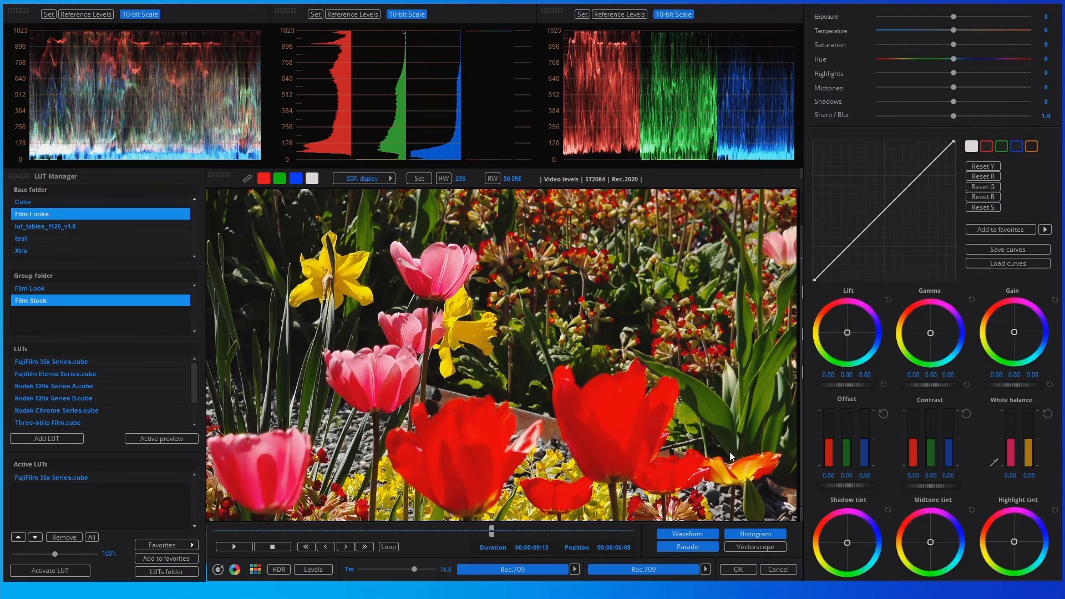
left_click(727, 569)
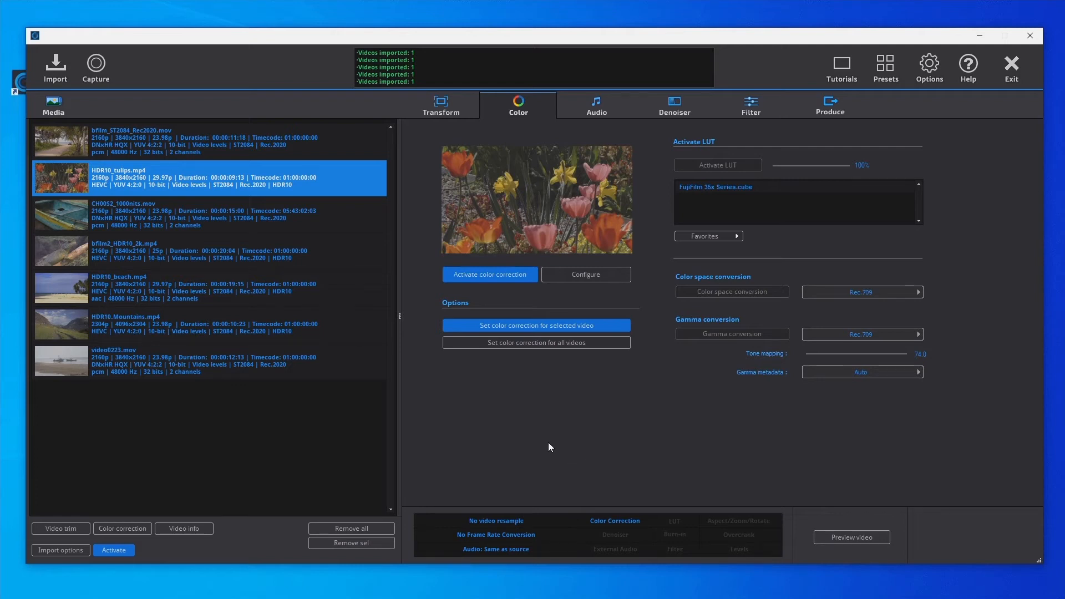
Step: Open color correction for CH0052_1000nits.mov and switch its preview to HDR display
left_click(287, 214)
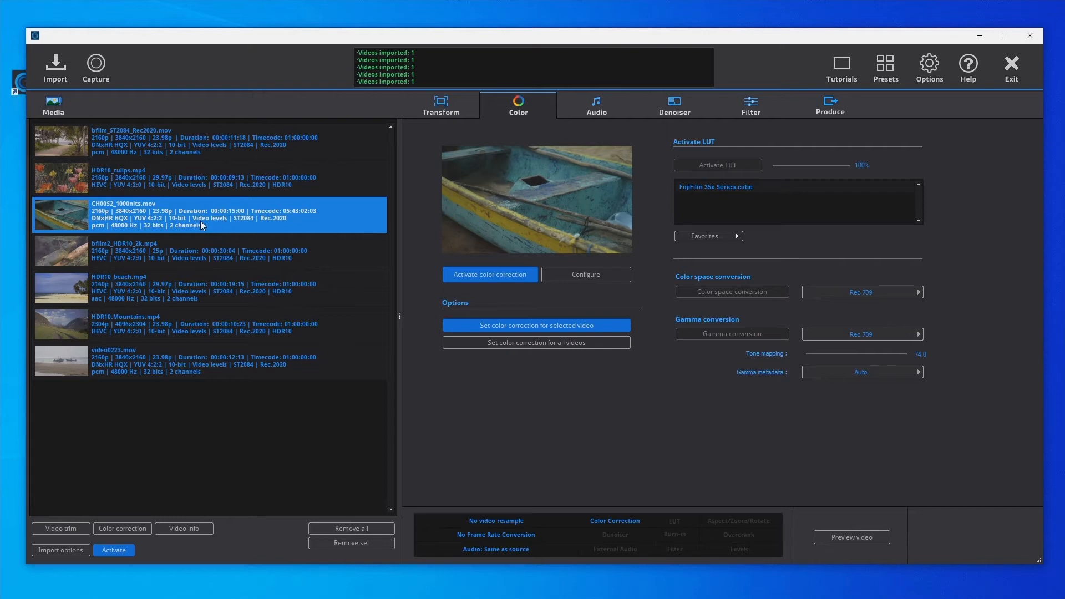
left_click(581, 273)
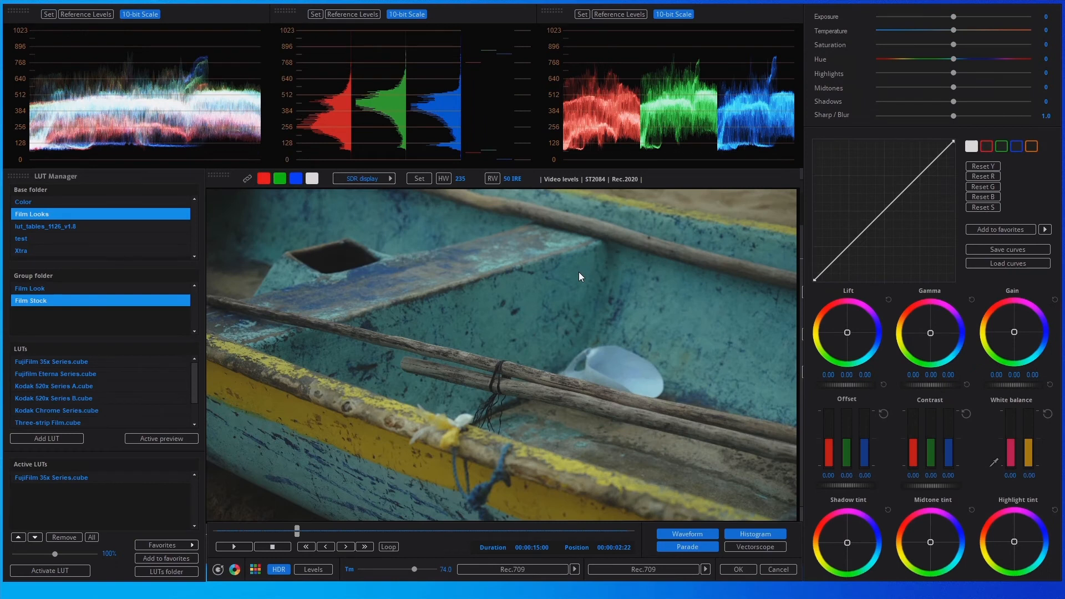
left_click(378, 177)
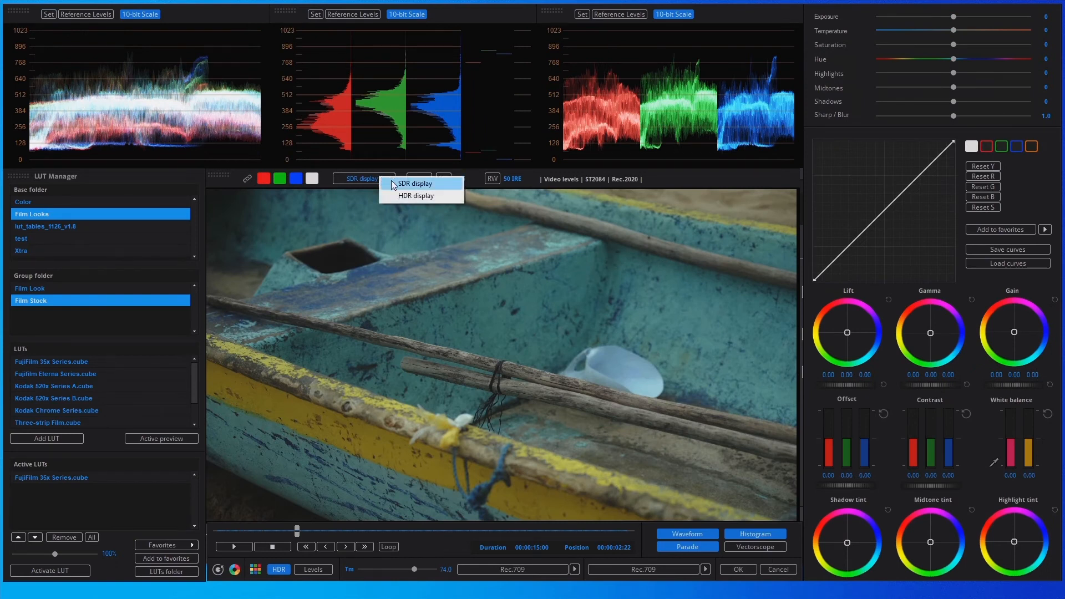
left_click(415, 194)
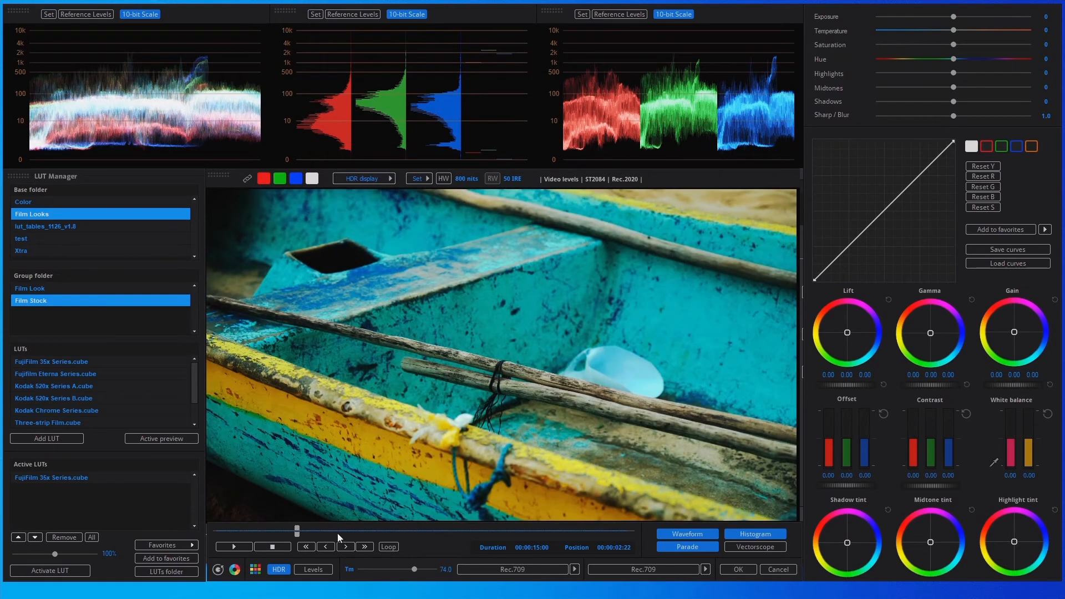
Step: Enable the Levels option on the boat clip, scrubbing to other frames and comparing the scopes with it off and on
mouse_move(305, 530)
left_mouse_down()
mouse_move(347, 531)
mouse_move(320, 531)
left_mouse_up()
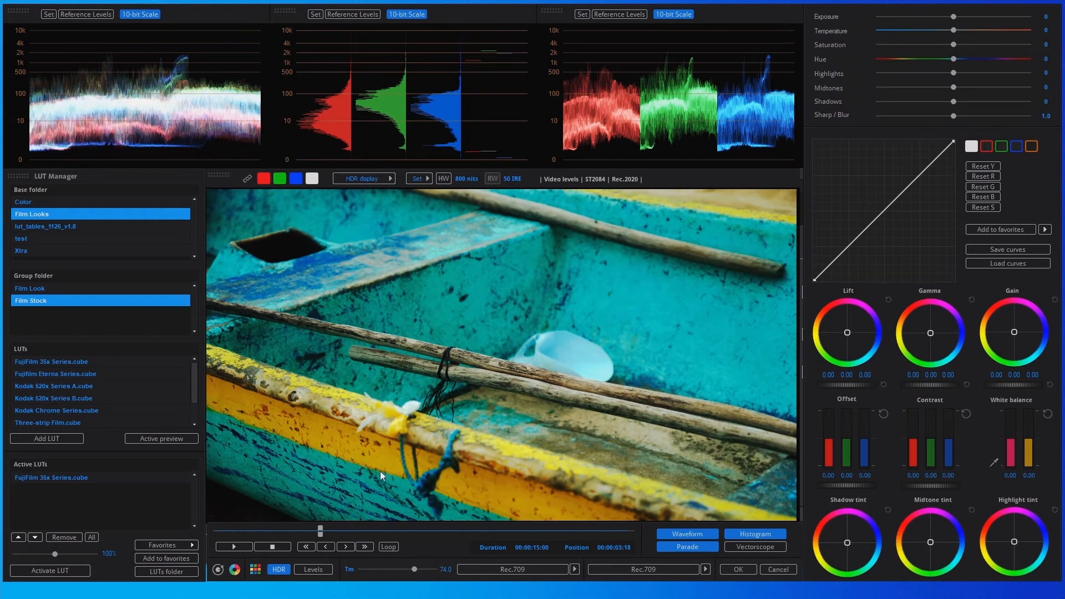
left_click(316, 569)
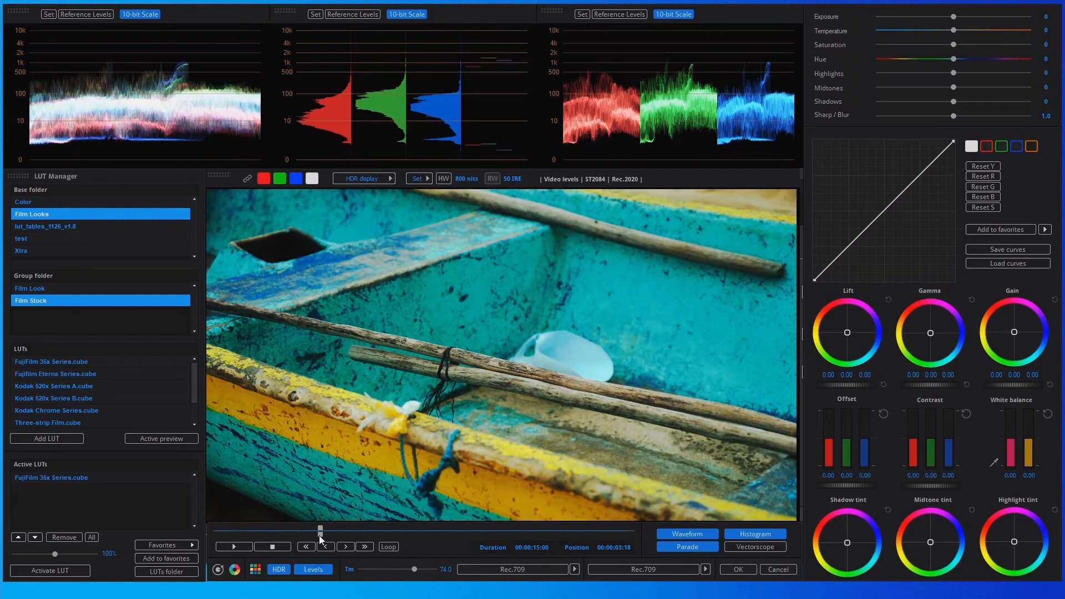
mouse_move(320, 532)
left_mouse_down()
mouse_move(415, 534)
mouse_move(330, 540)
left_mouse_up()
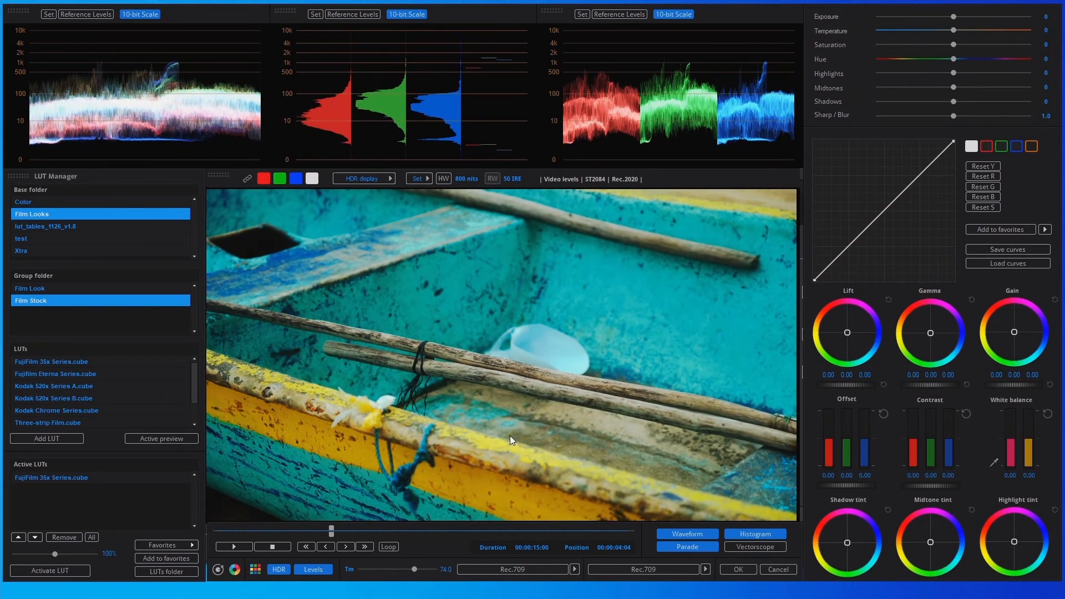
left_click(328, 567)
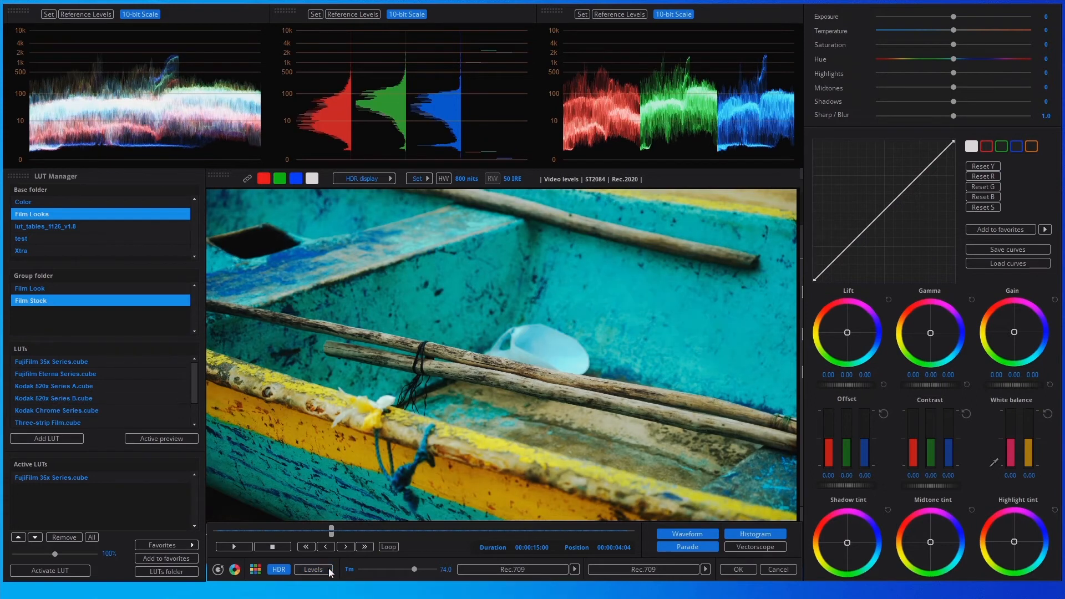
left_click(328, 568)
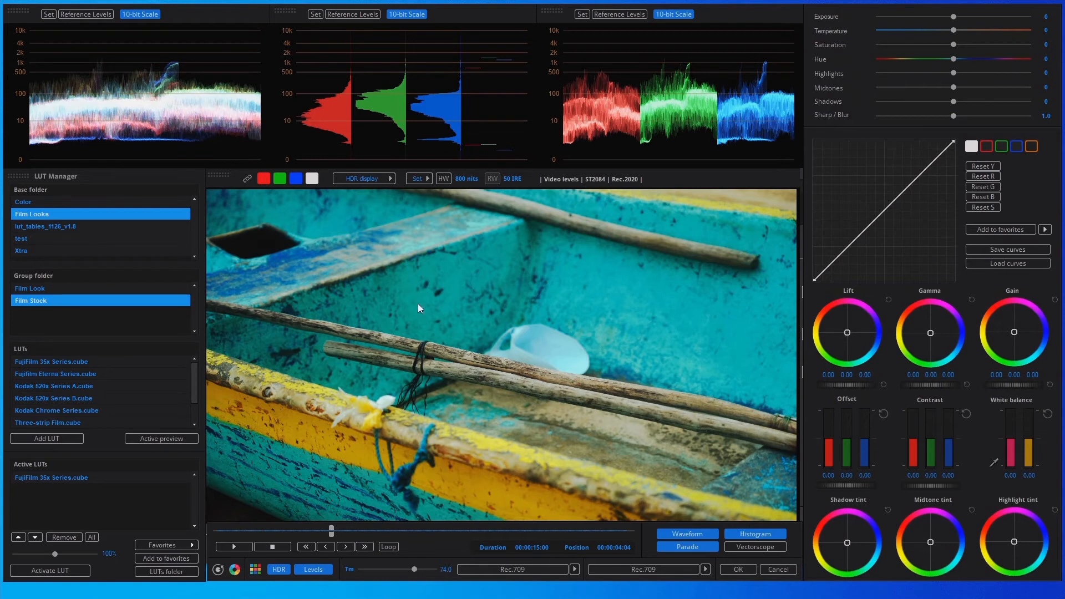
Step: Switch the boat clip to SDR display, enable its Rec.709 color space and gamma conversions, check another frame, and accept
left_click(383, 177)
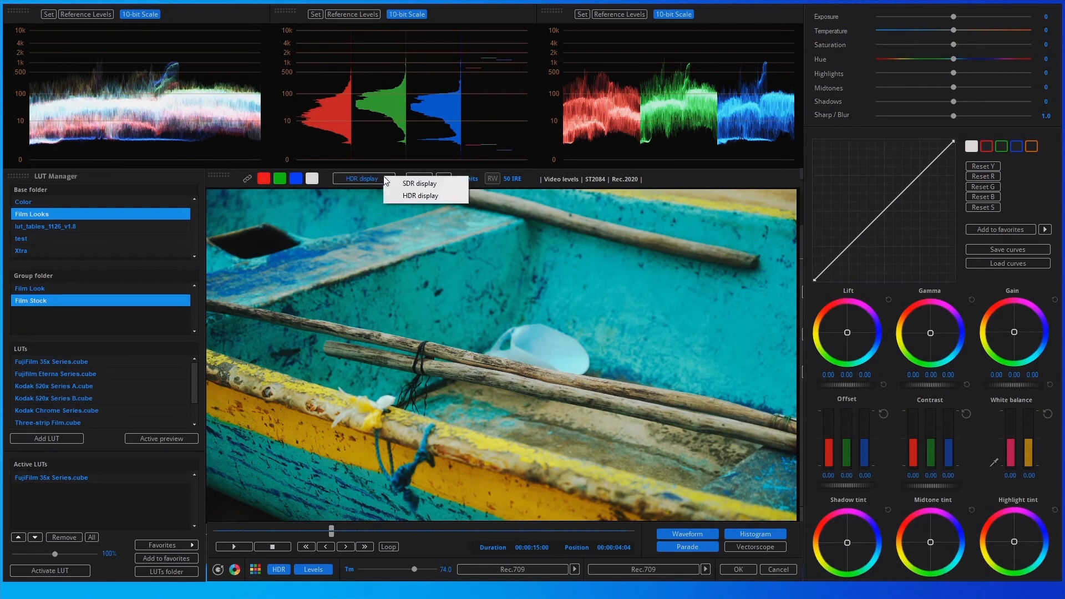
left_click(414, 184)
left_click(617, 568)
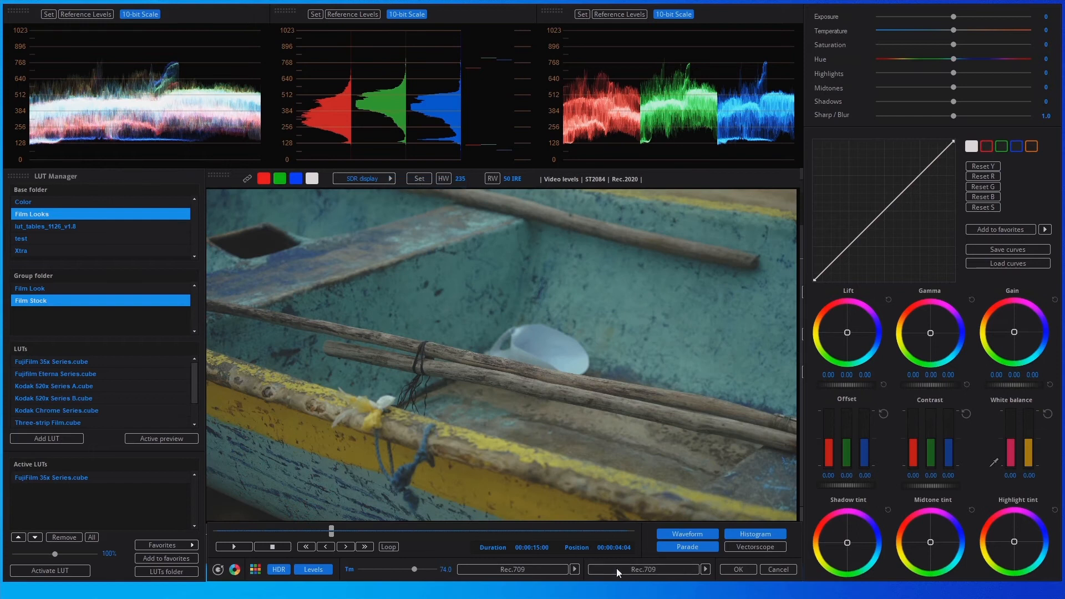
left_click(536, 571)
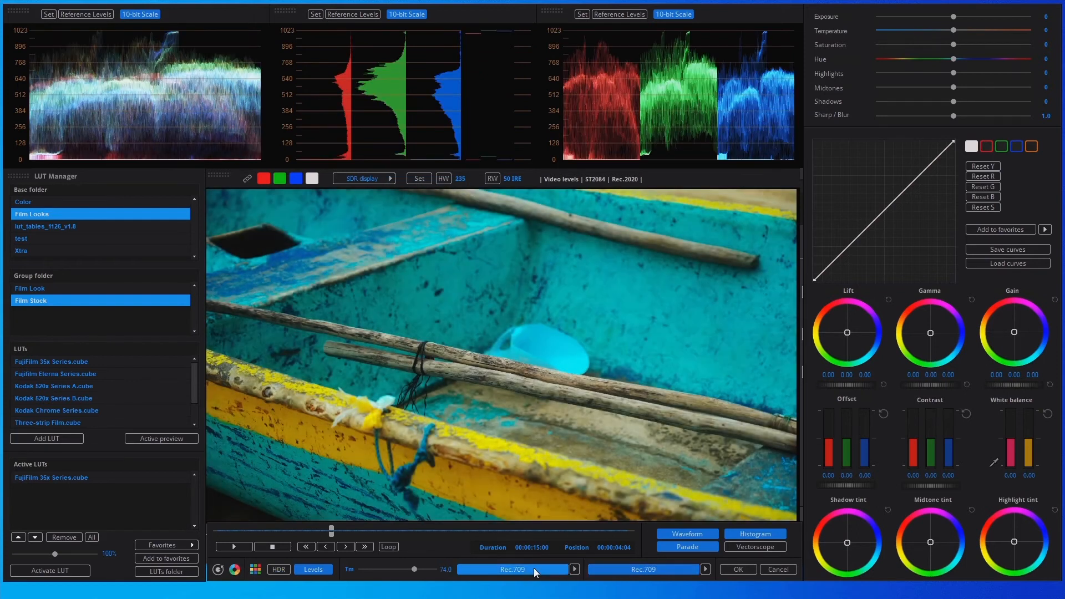
left_click_drag(320, 534, 456, 530)
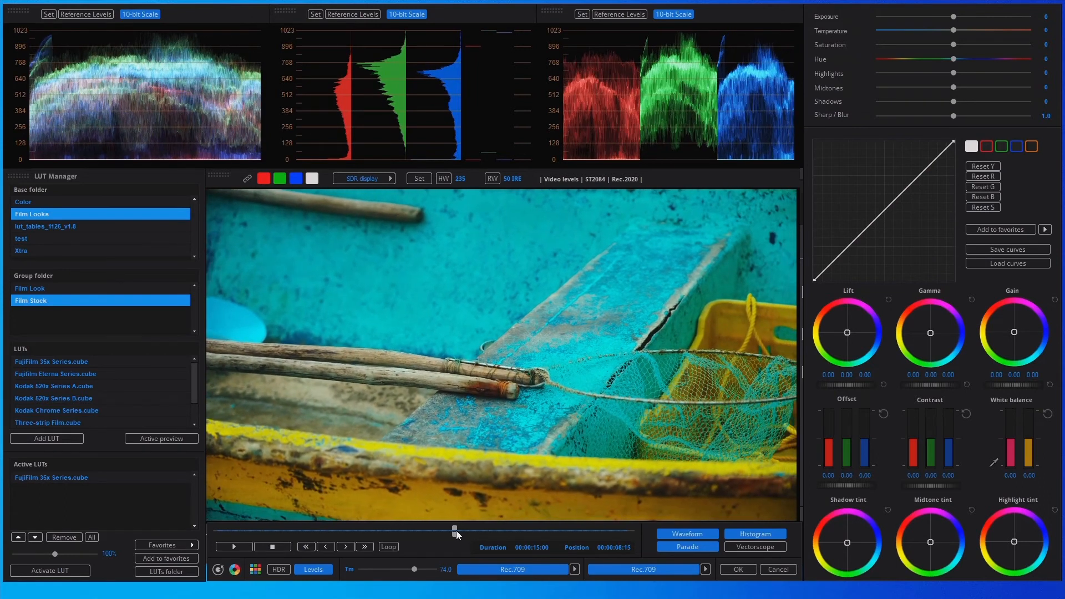
left_click(733, 567)
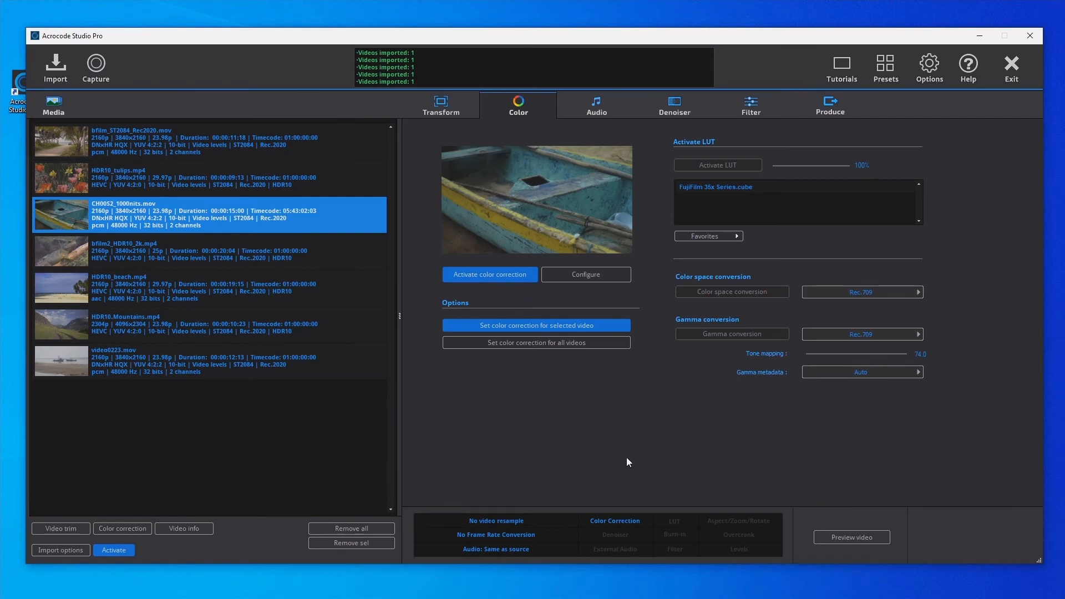
Step: Open color correction for bfilm2_HDR10_2k.mp4 and preview the clip in HDR display mode
left_click(311, 253)
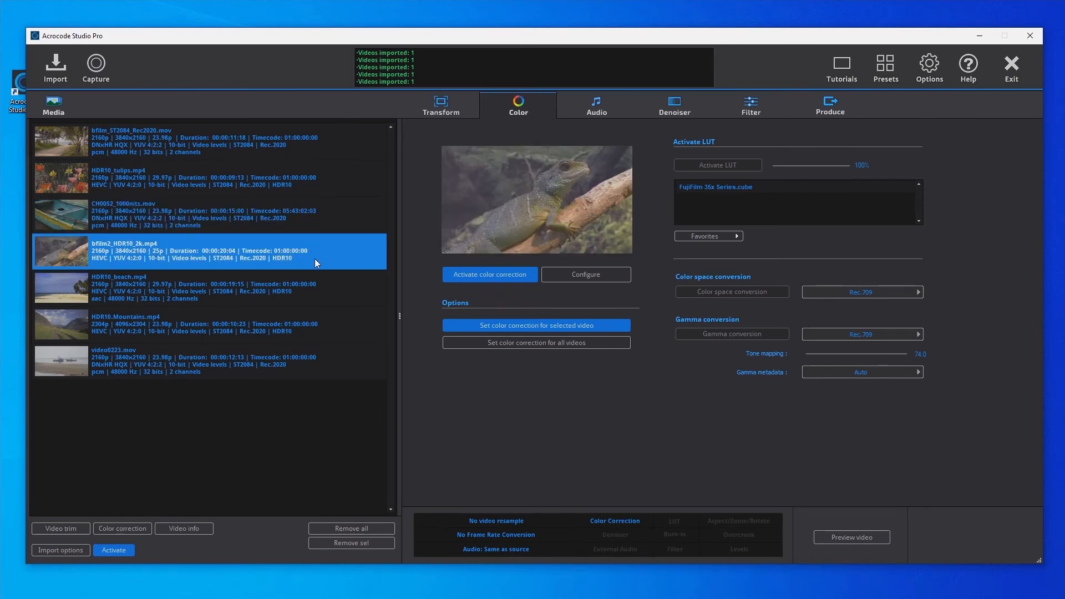
left_click(595, 274)
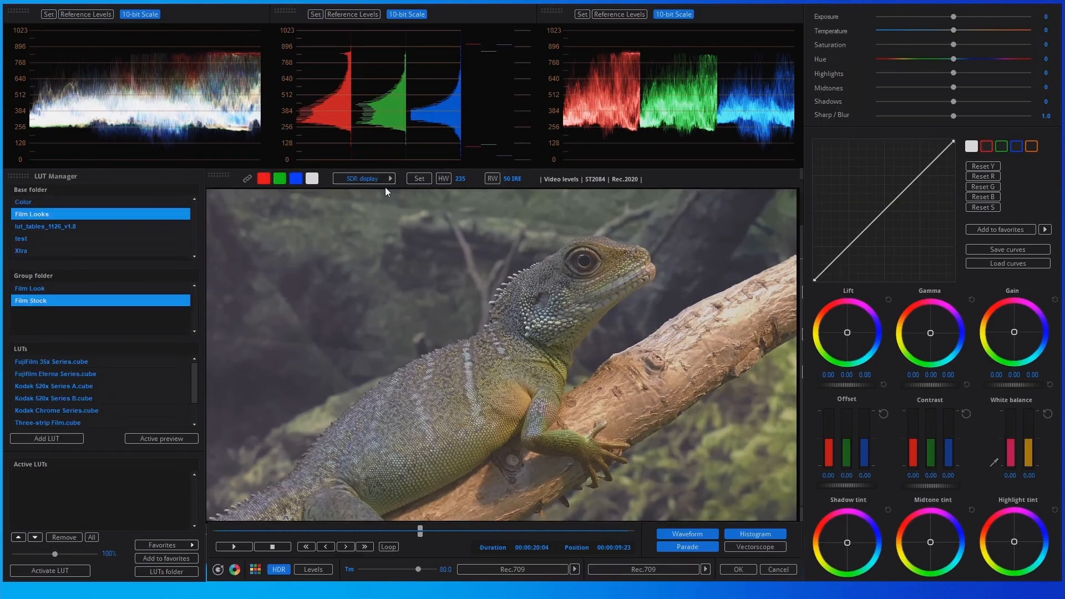
left_click(377, 178)
left_click(409, 198)
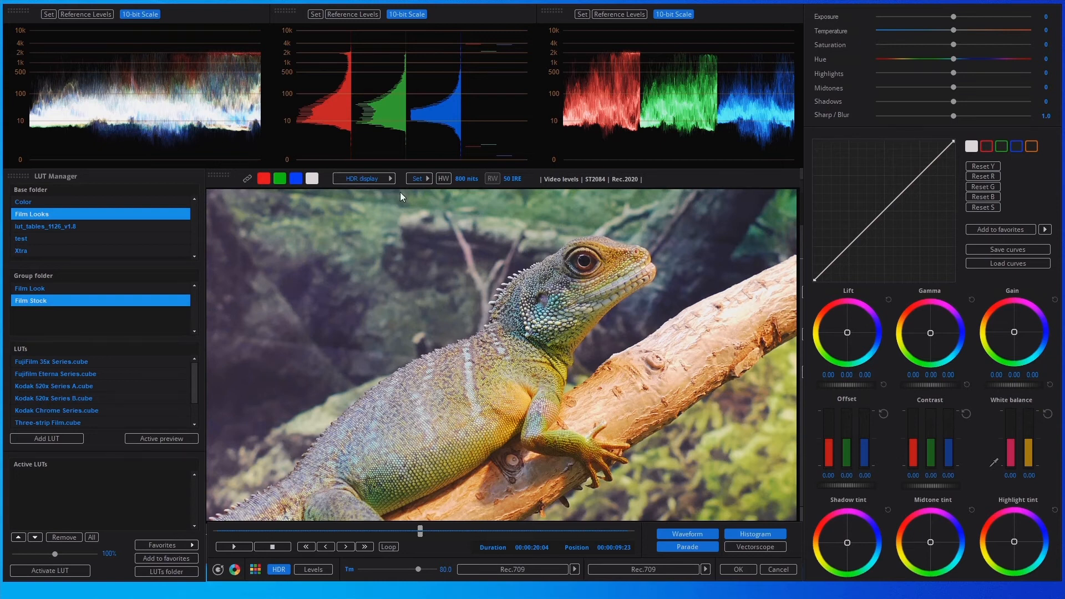
Step: Return the lizard clip's preview to SDR display and enable both color space and gamma conversion to Rec.709
left_click(377, 178)
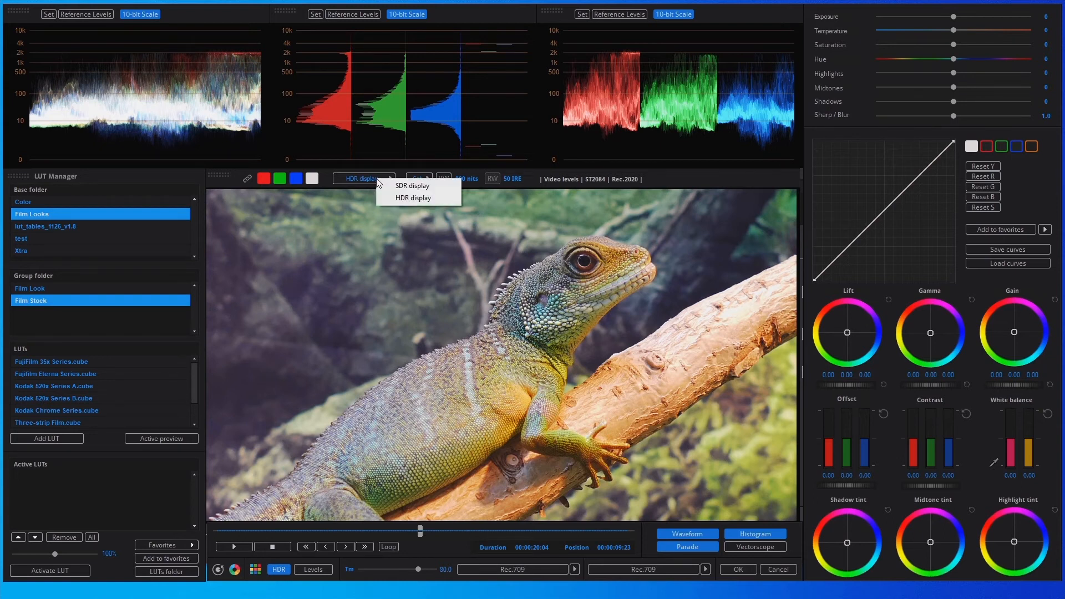
left_click(429, 185)
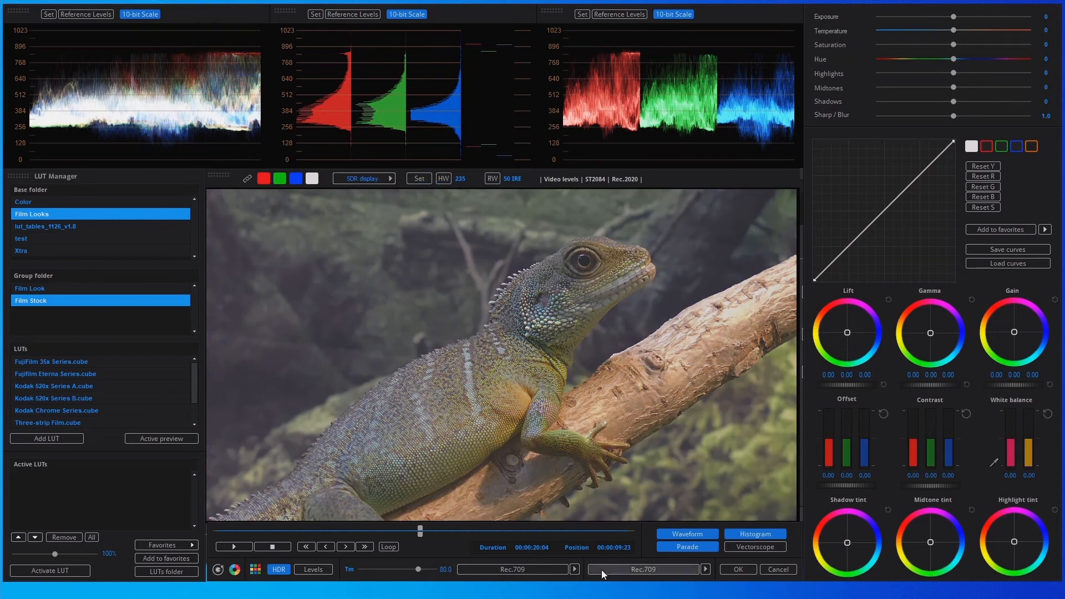
left_click(534, 570)
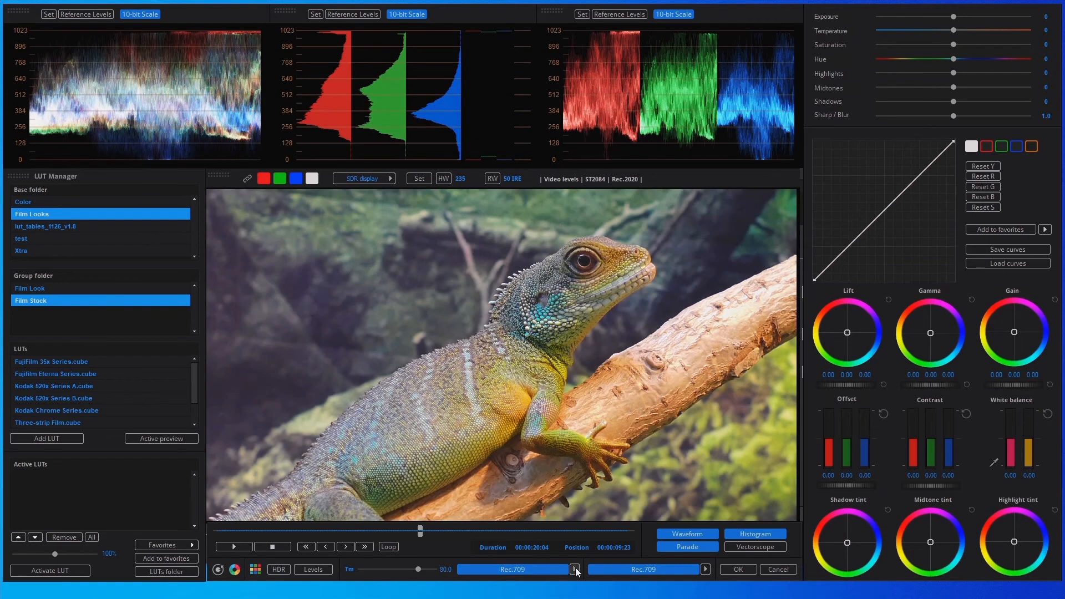
Step: Try the Rec.709 Tonemapped gamma conversion on the lizard clip and scrub through the footage to check it
left_click(575, 568)
left_click(631, 179)
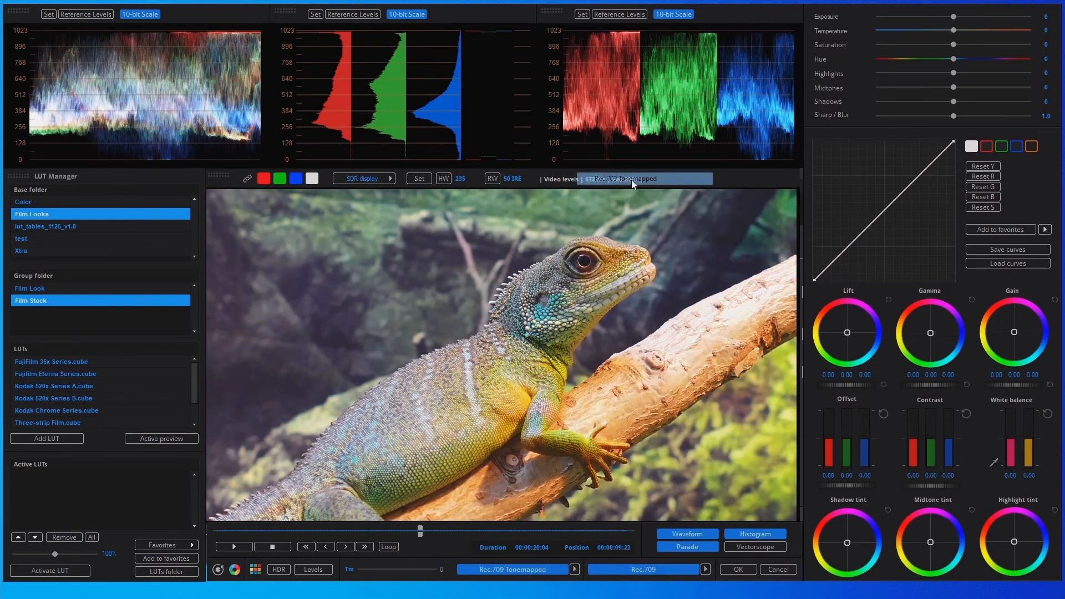
left_click_drag(376, 530, 428, 527)
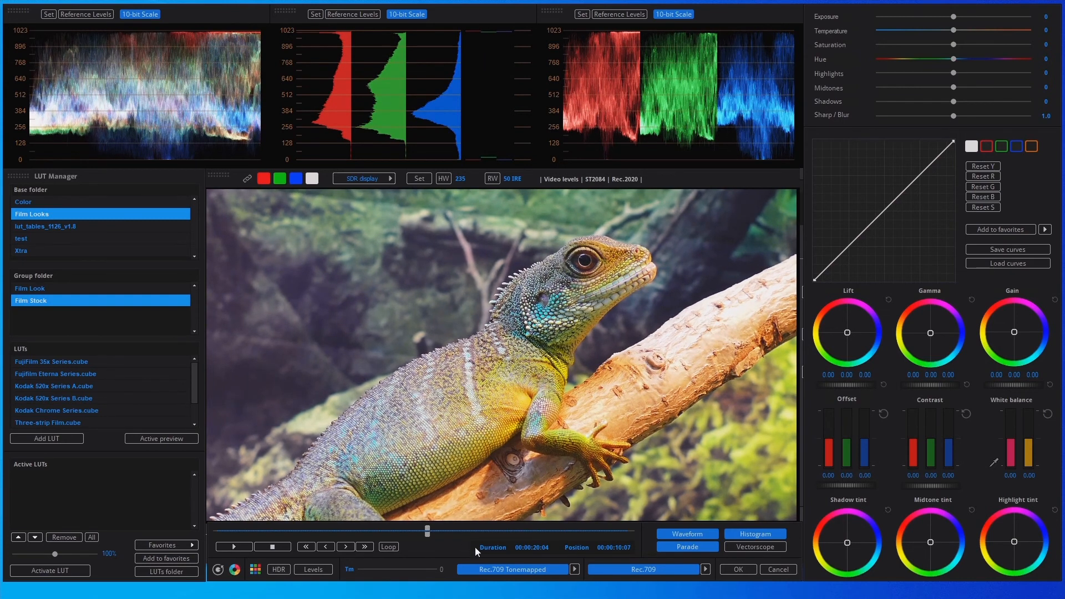
Step: Change the lizard clip's gamma conversion back to Rec.709 and try a different tone mapping amount
left_click(575, 568)
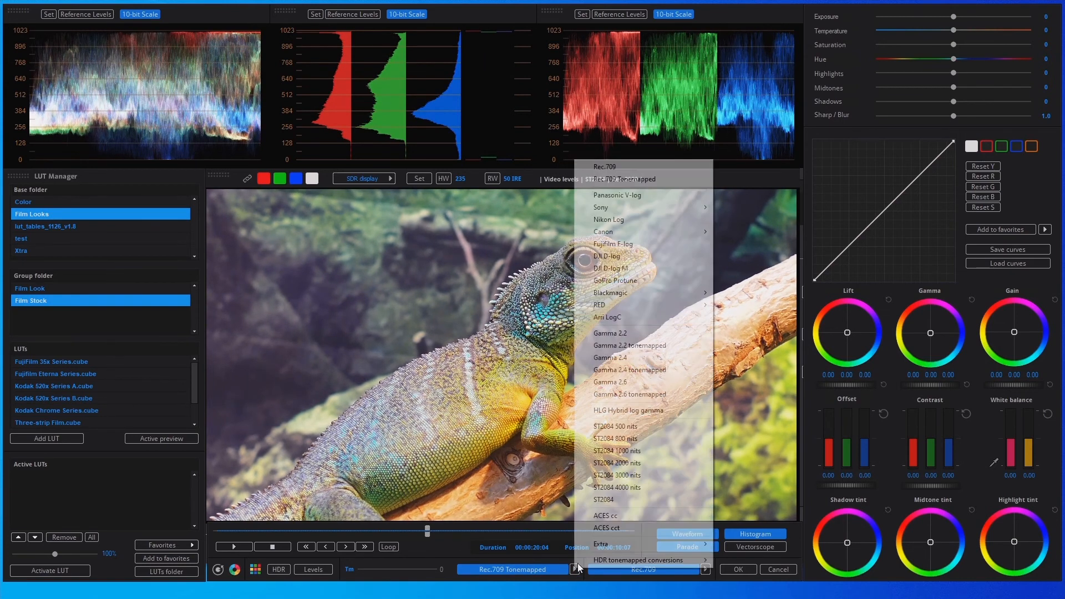
left_click(641, 172)
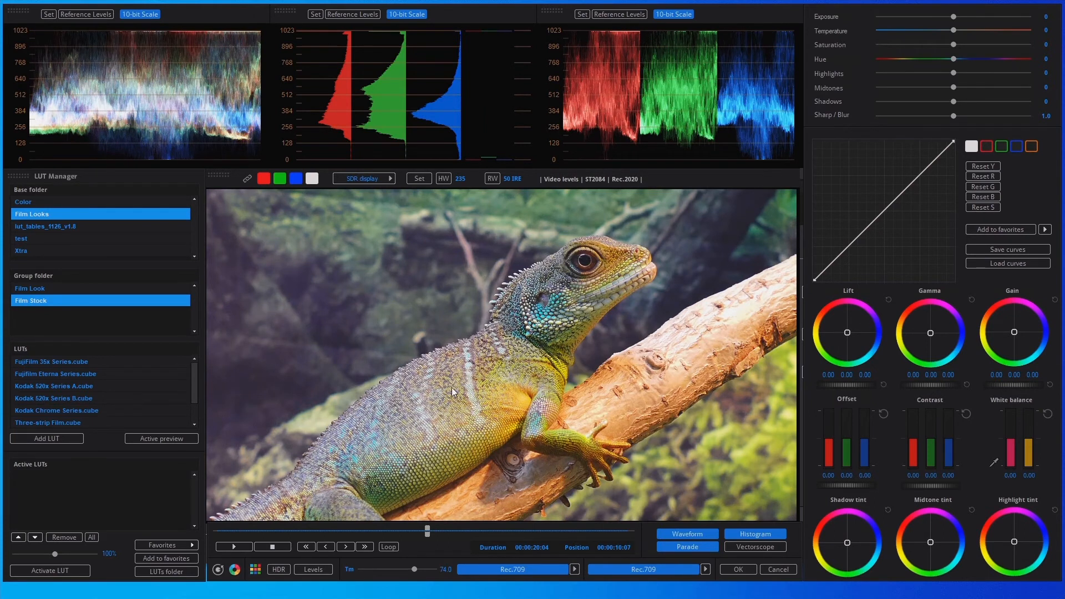
left_click_drag(413, 569, 423, 564)
Step: Try Highlights at -9 on the lizard clip, reset the adjustment to 0, and accept the correction
mouse_move(952, 73)
left_mouse_down()
mouse_move(937, 70)
mouse_move(947, 72)
left_mouse_up()
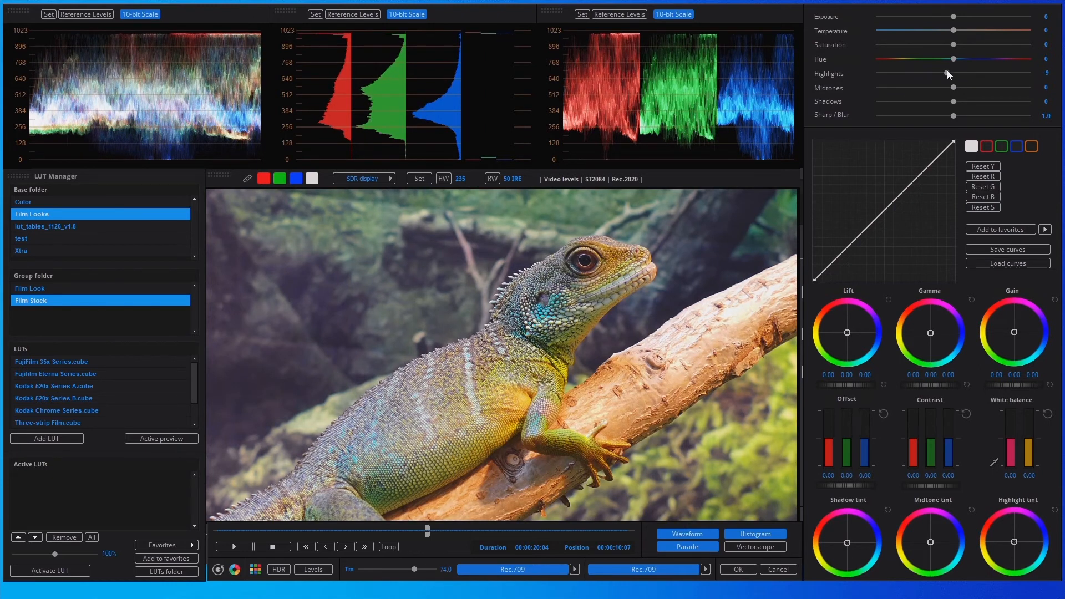
double_click(946, 71)
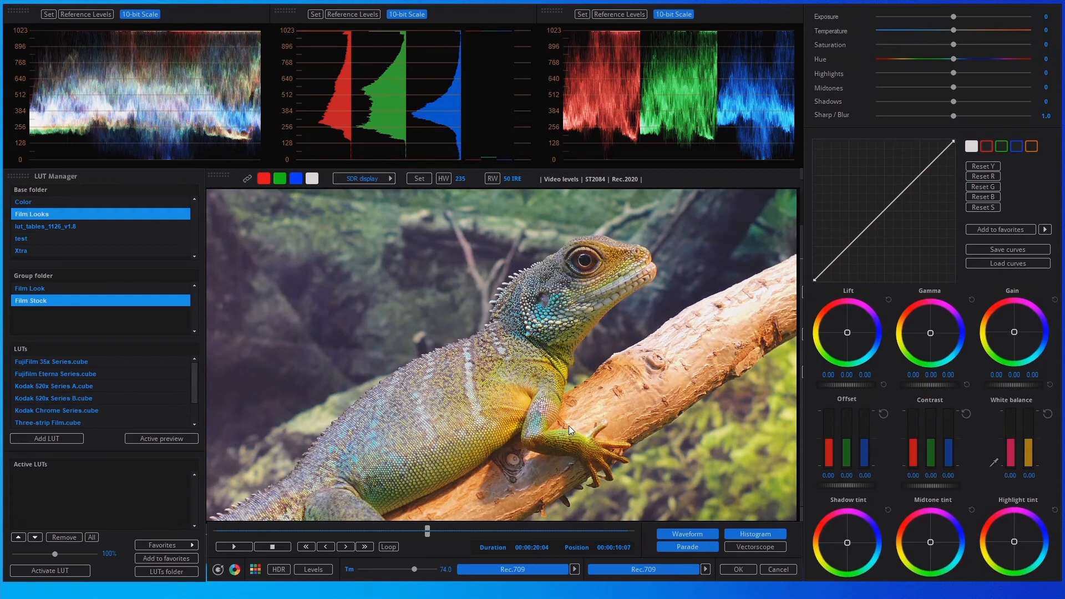
left_click(733, 568)
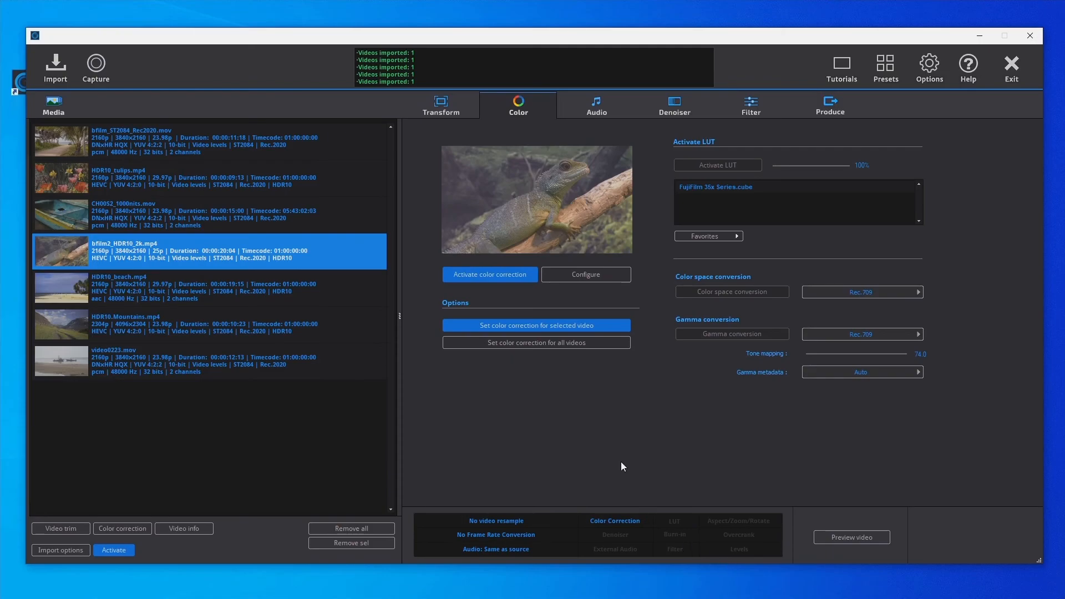
Step: Set a custom ST2084 2000 nits gamma for the selected bfilm2_HDR10_2k.mp4, leaving its color space taken from video metadata
right_click(347, 259)
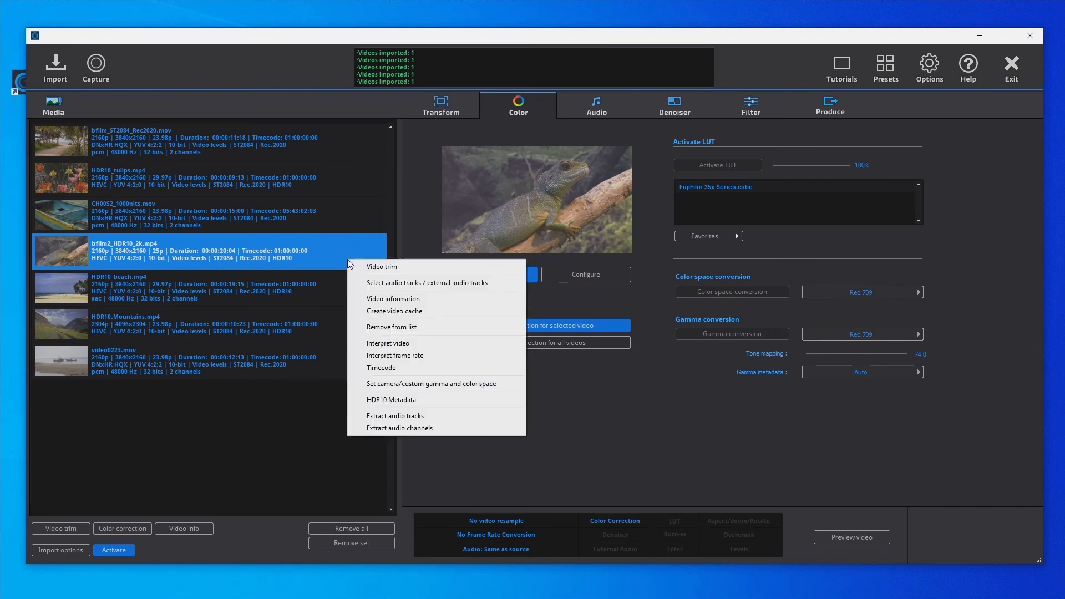
left_click(461, 388)
left_click(506, 304)
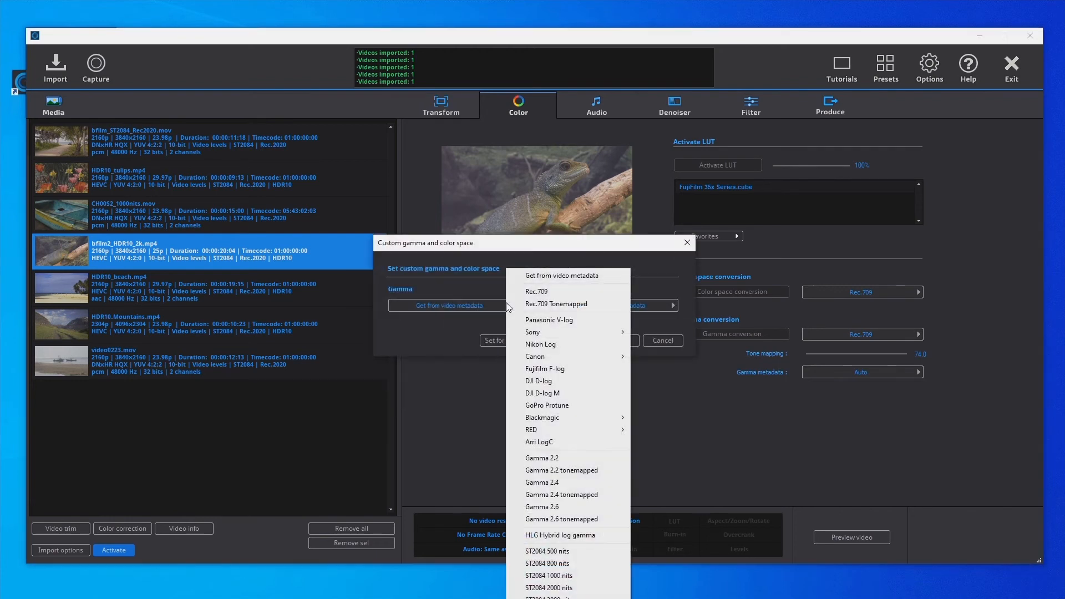
left_click(571, 588)
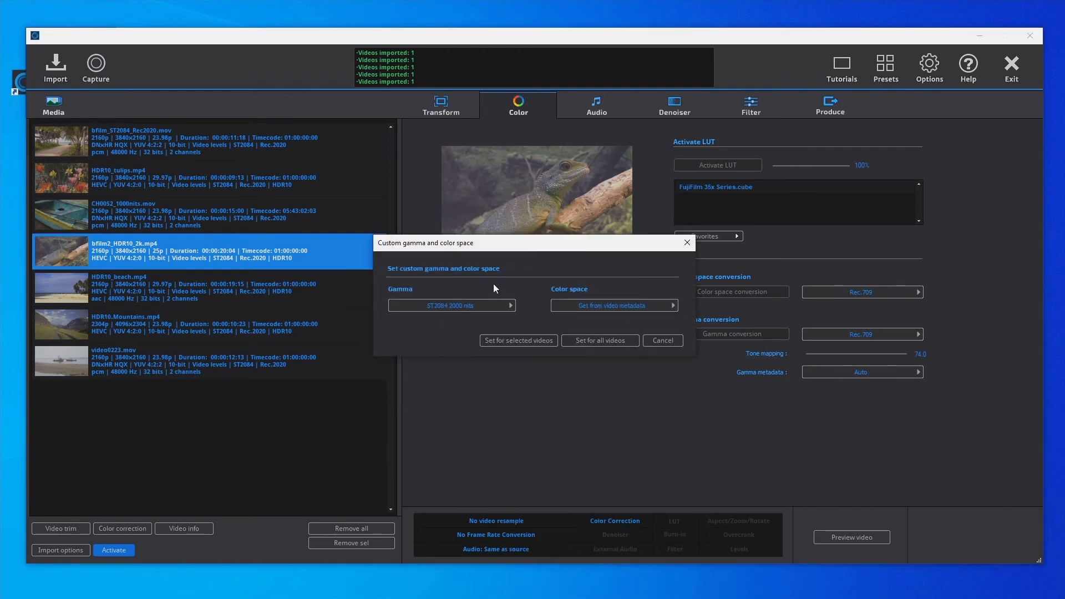
left_click(512, 342)
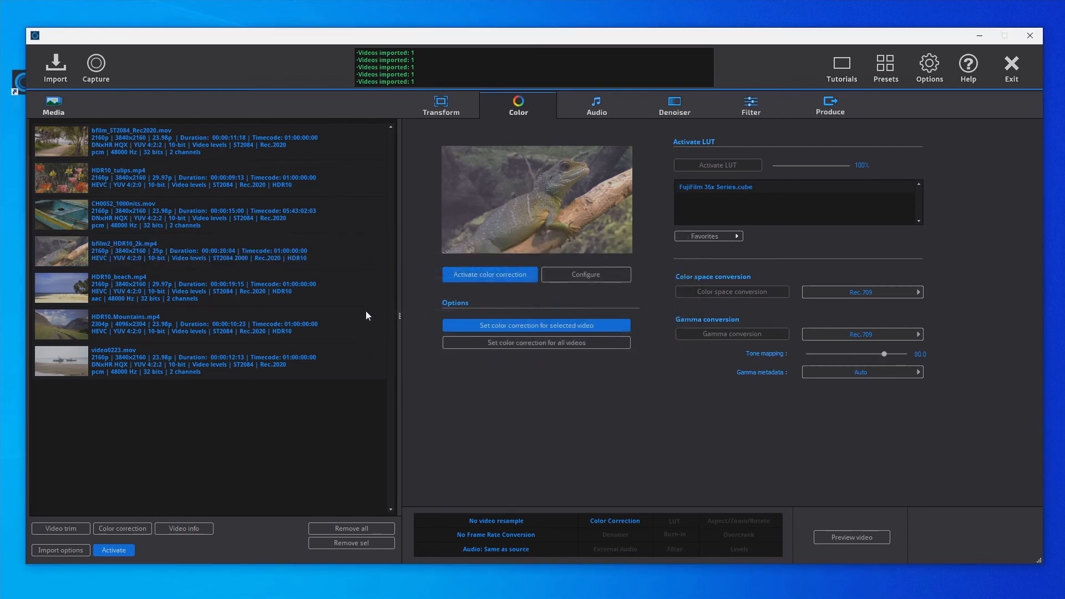
Step: Reopen color correction for bfilm2_HDR10_2k.mp4 and reselect Rec.709 as its gamma conversion
left_click(226, 267)
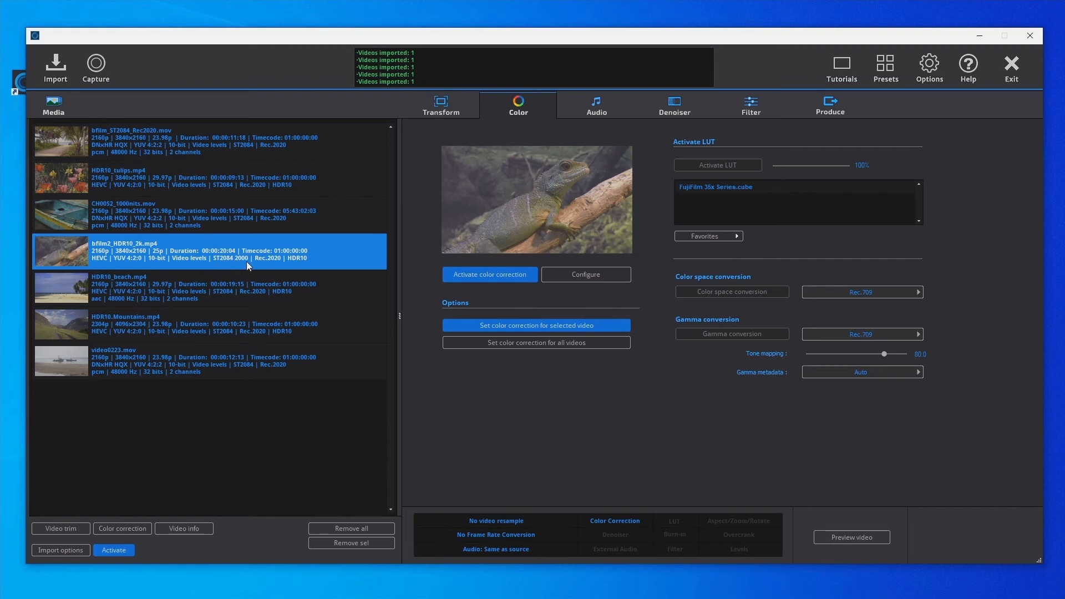
left_click(606, 276)
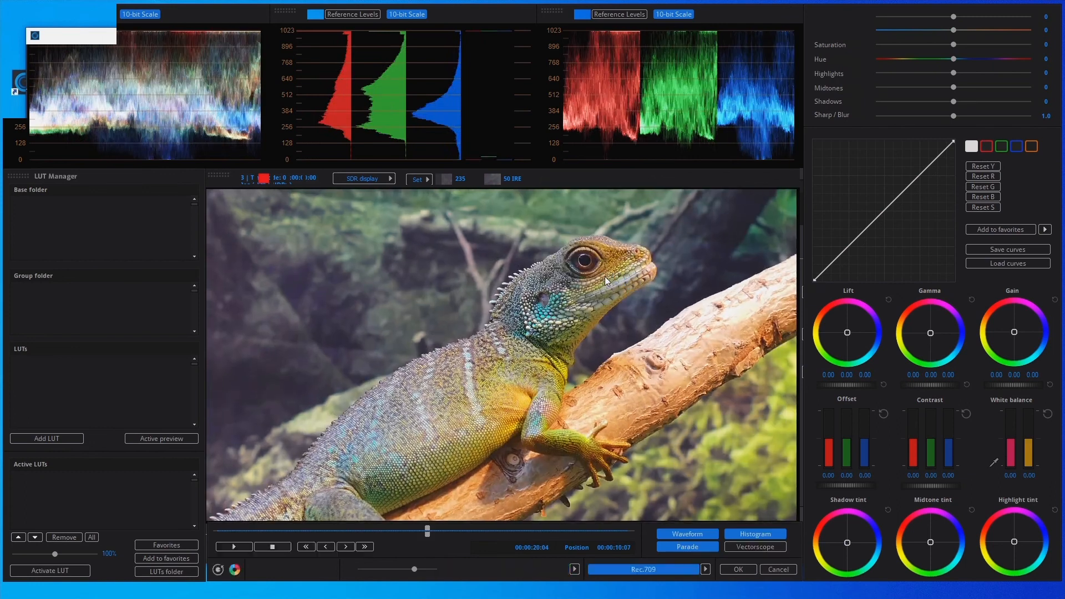
left_click(576, 569)
left_click(641, 168)
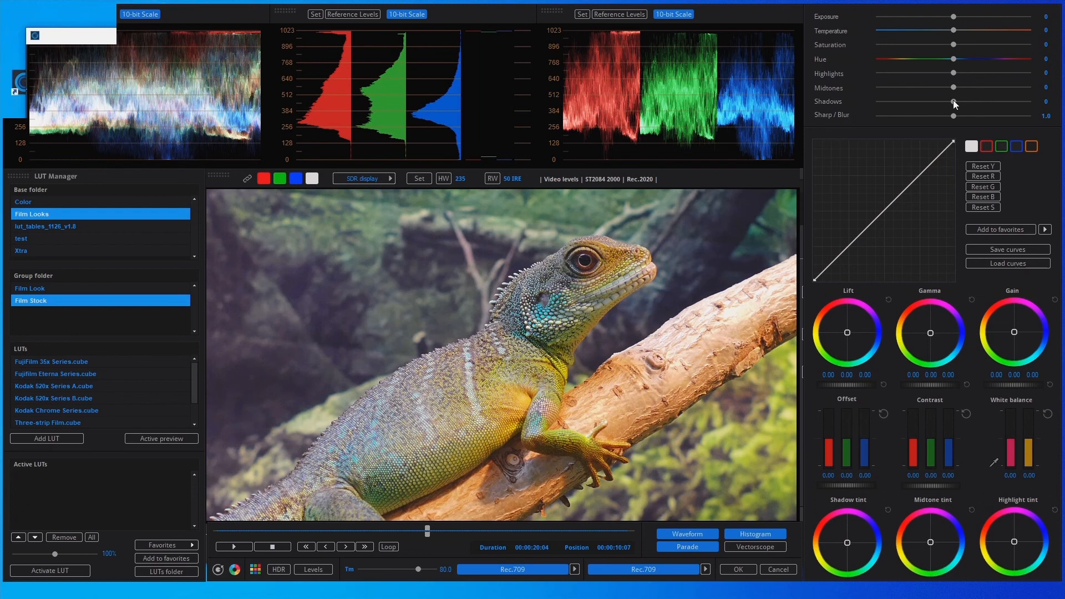
Step: Set Shadows to -43, shape the orange S curve with a raised lower point and slightly lowered upper point, and check another frame
left_click_drag(953, 101, 920, 102)
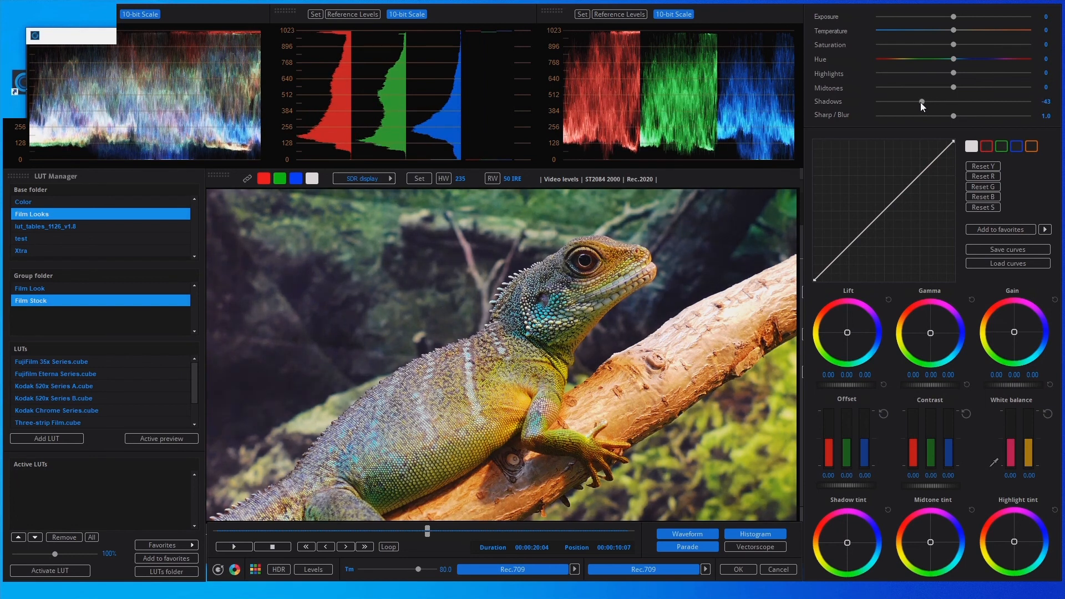
left_click(1031, 146)
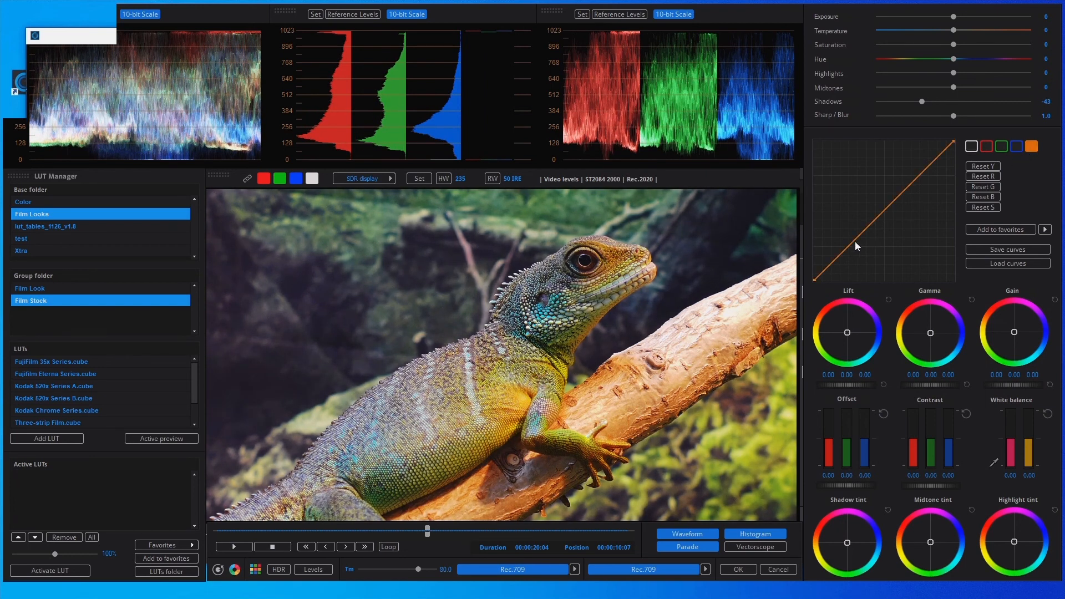
left_click_drag(854, 241, 848, 234)
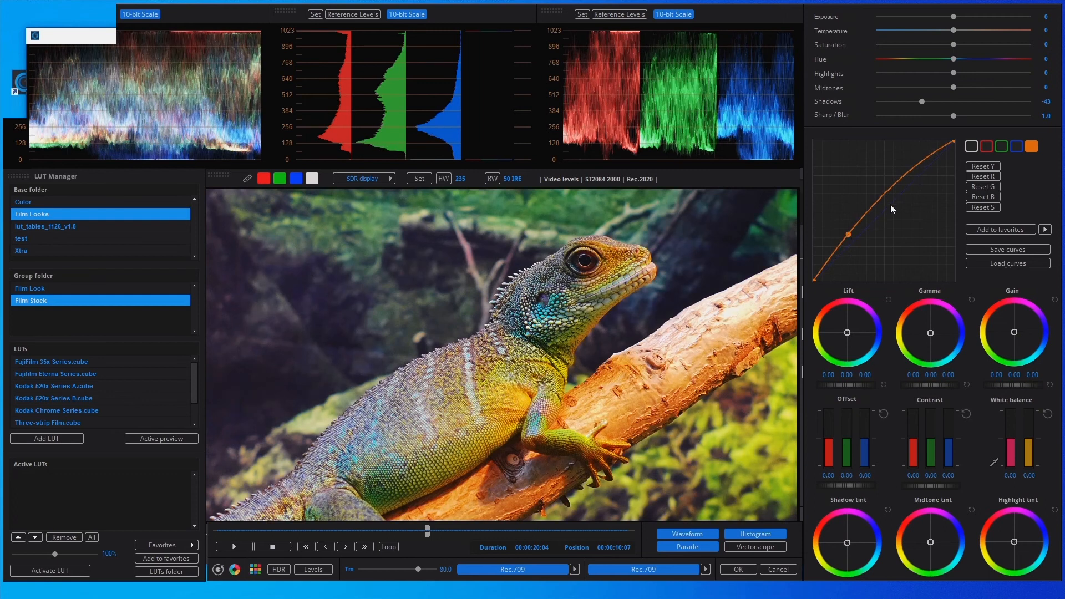
left_click_drag(917, 176, 919, 178)
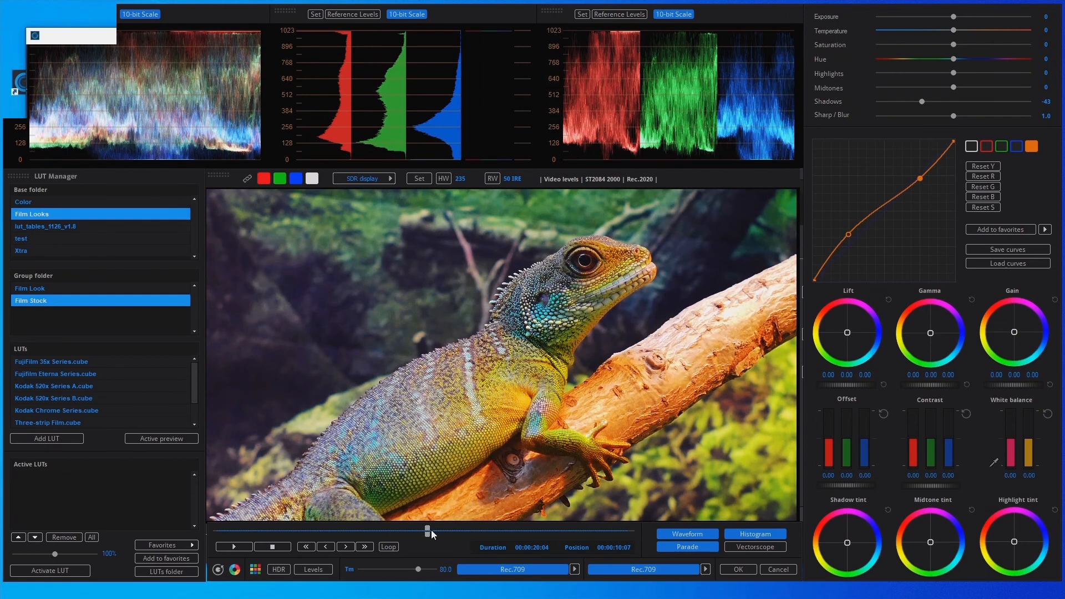
left_click_drag(431, 530, 468, 533)
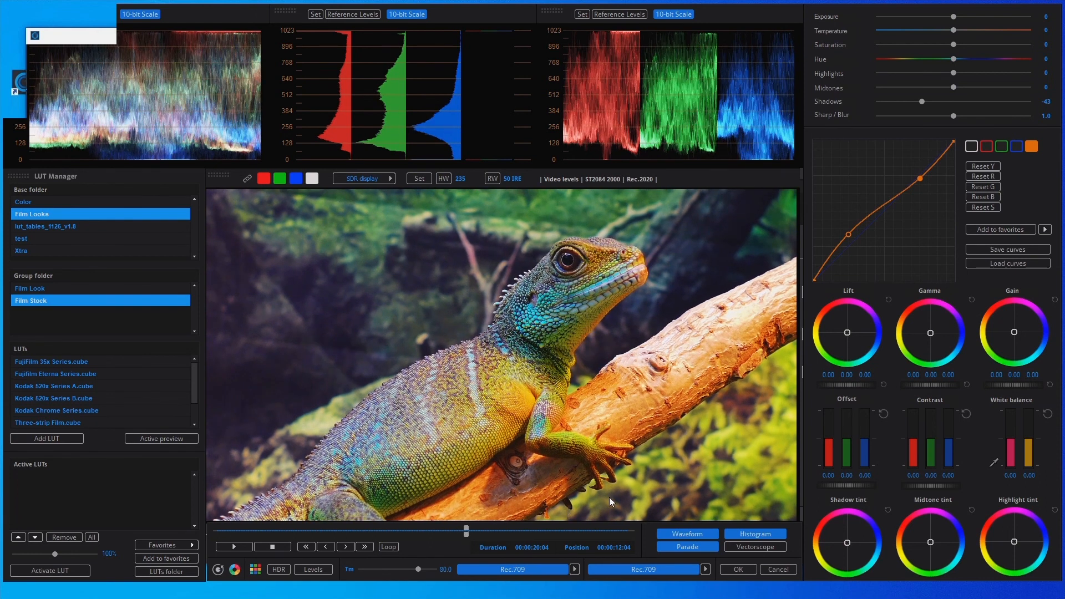
Step: Accept the color correction adjustments made to the lizard clip bfilm2_HDR10_2k.mp4
left_click(732, 569)
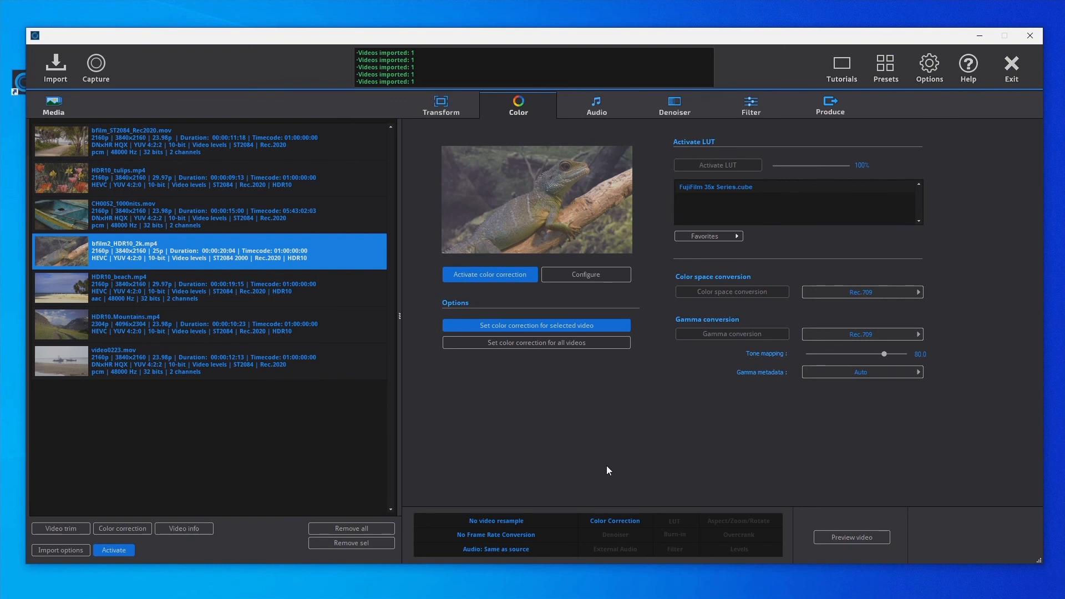
Step: Set the video resample to HD 1080 - 1920x1080 and keep the frame rate option at No frame rate conversion
left_click(441, 105)
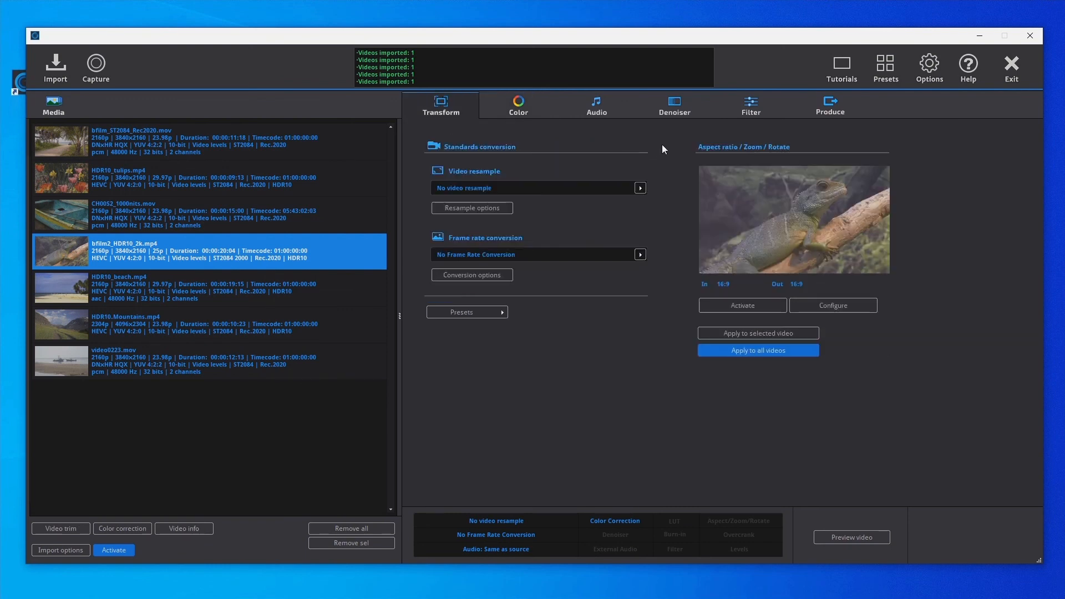
left_click(640, 188)
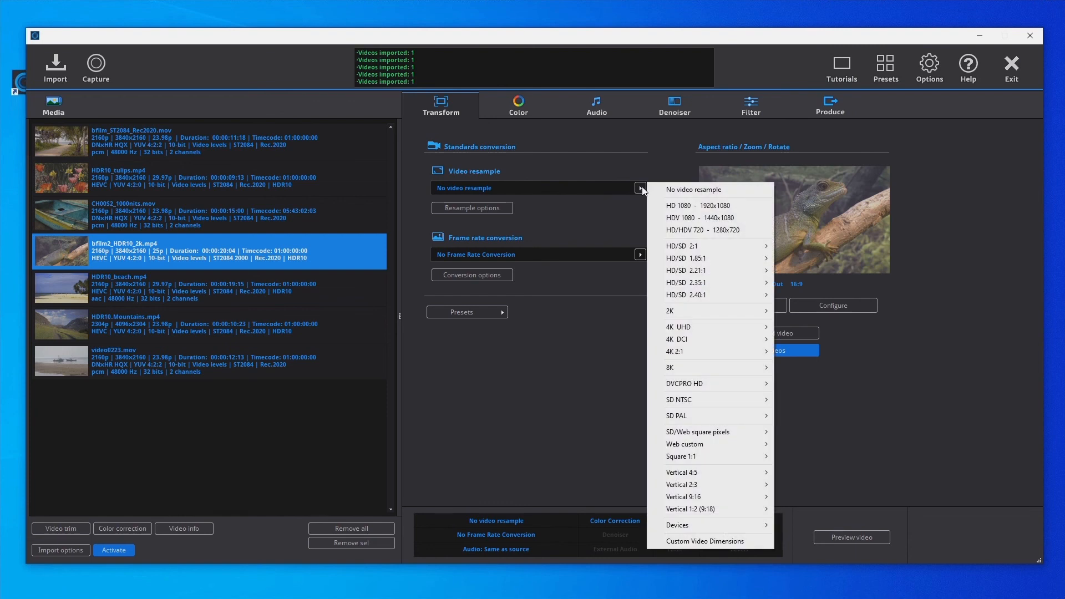
left_click(683, 206)
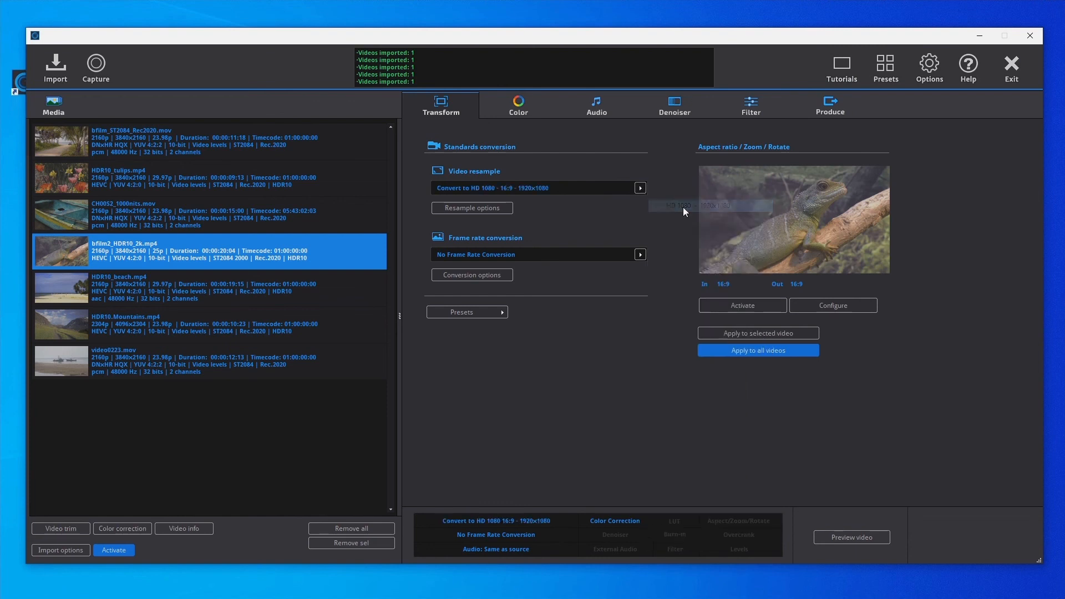
left_click(640, 255)
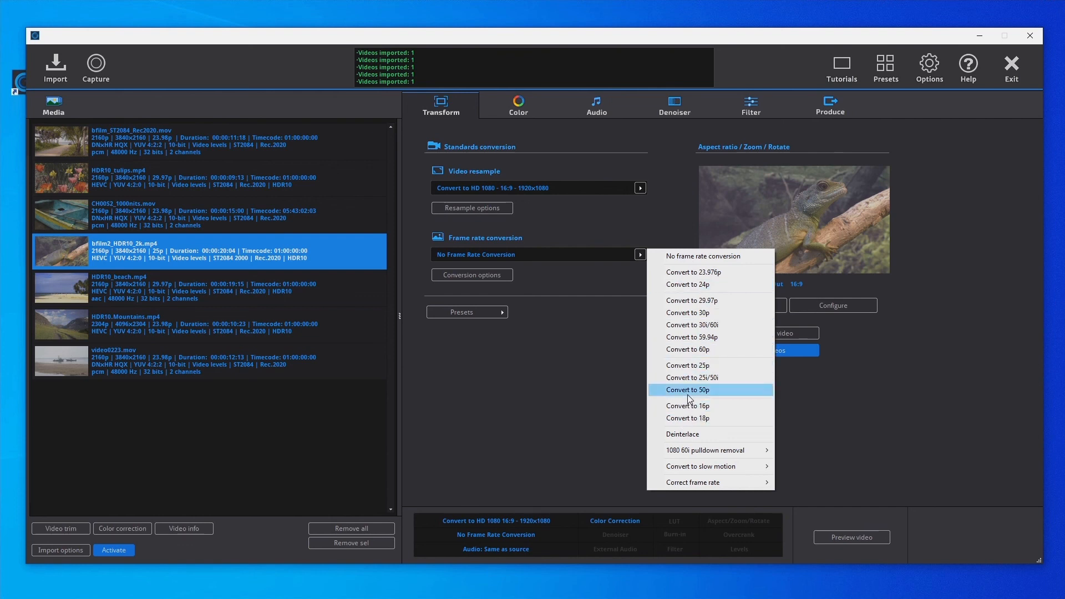
left_click(689, 257)
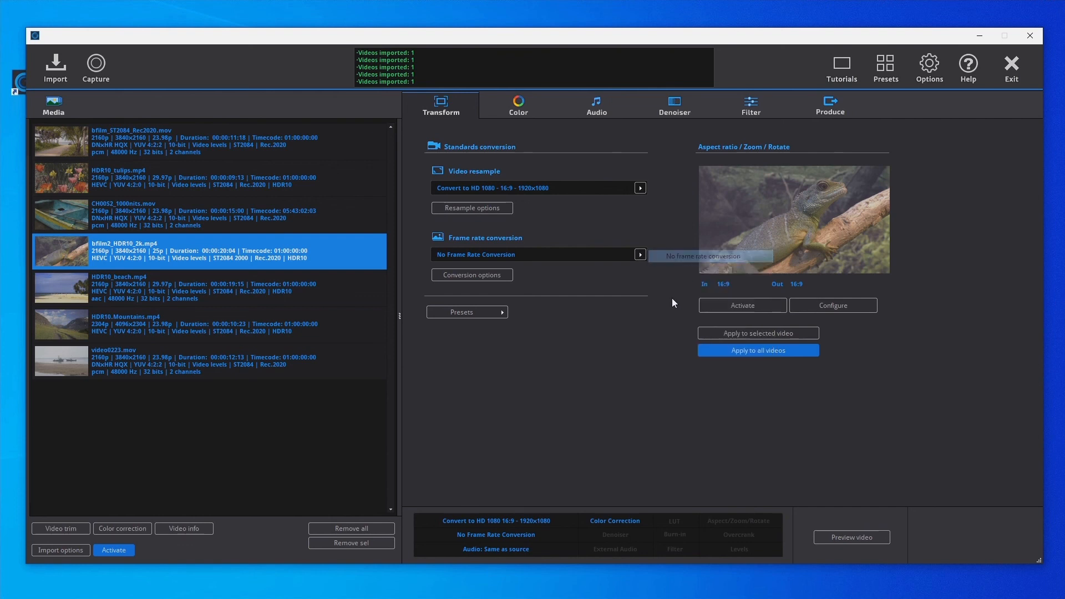